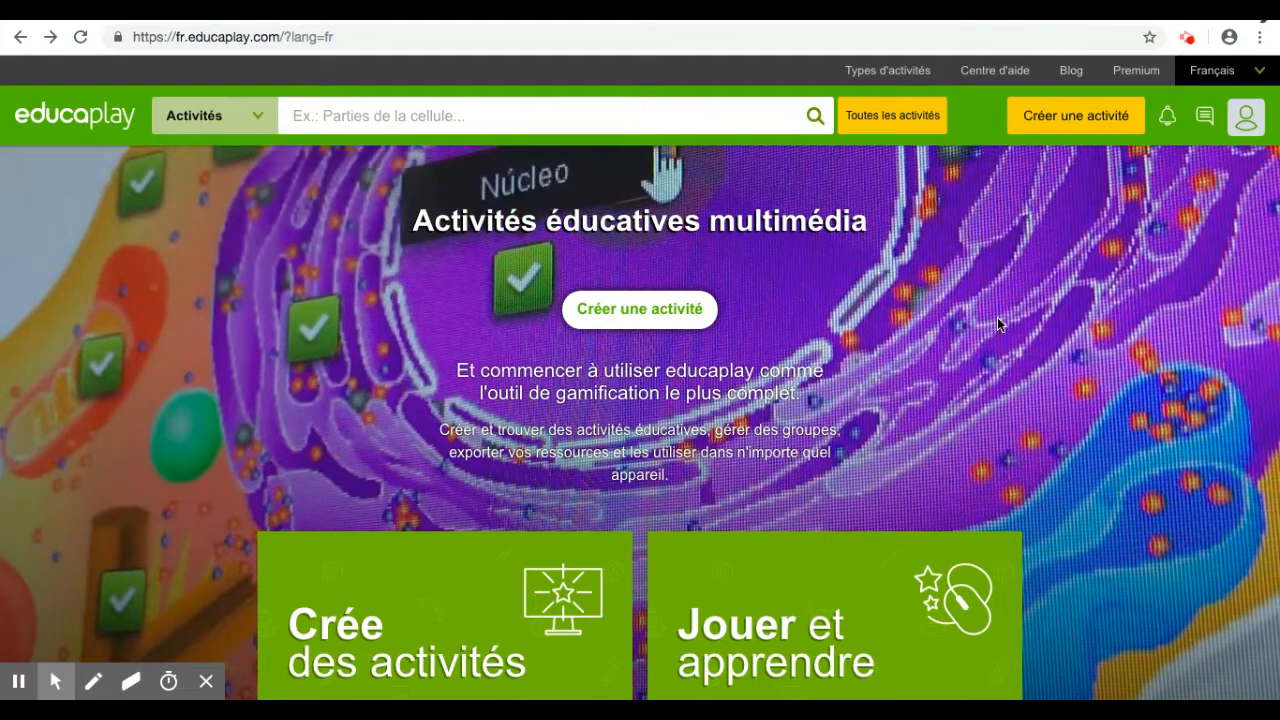
Start creating a new activity and choose Mots Roulette as its type.
scroll(997, 317, "down", 1)
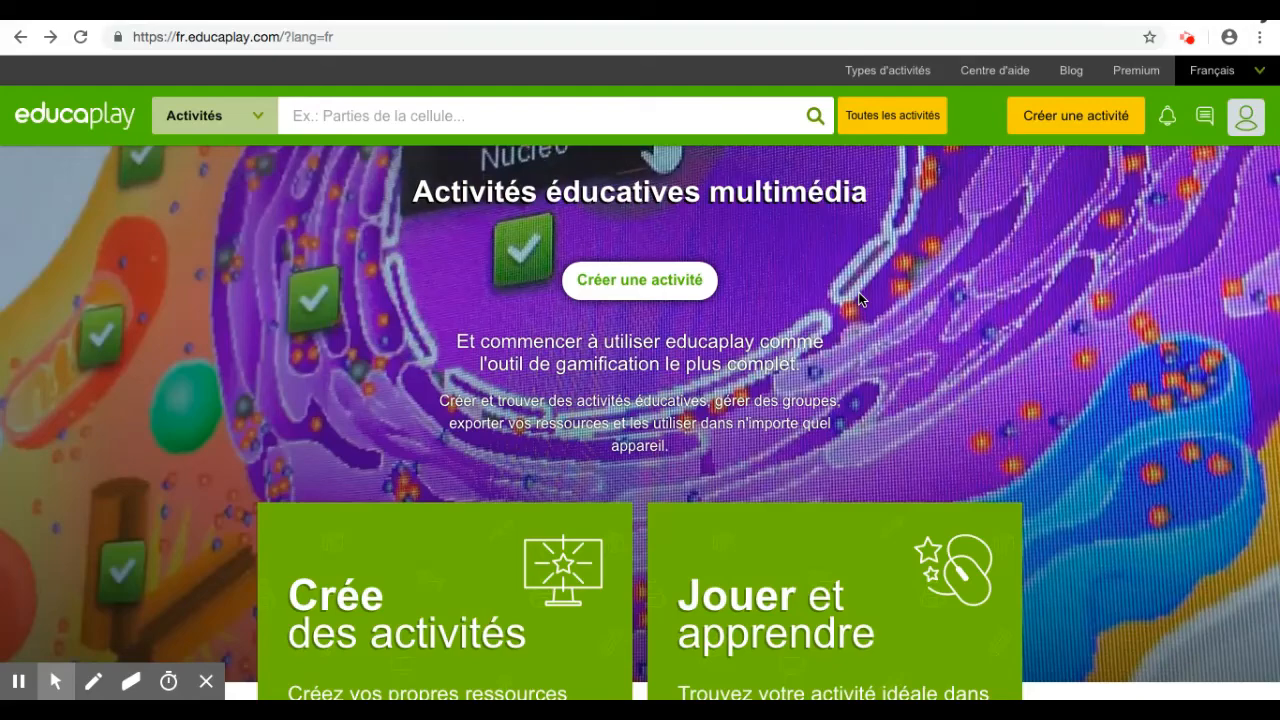
scroll(850, 280, "up", 1)
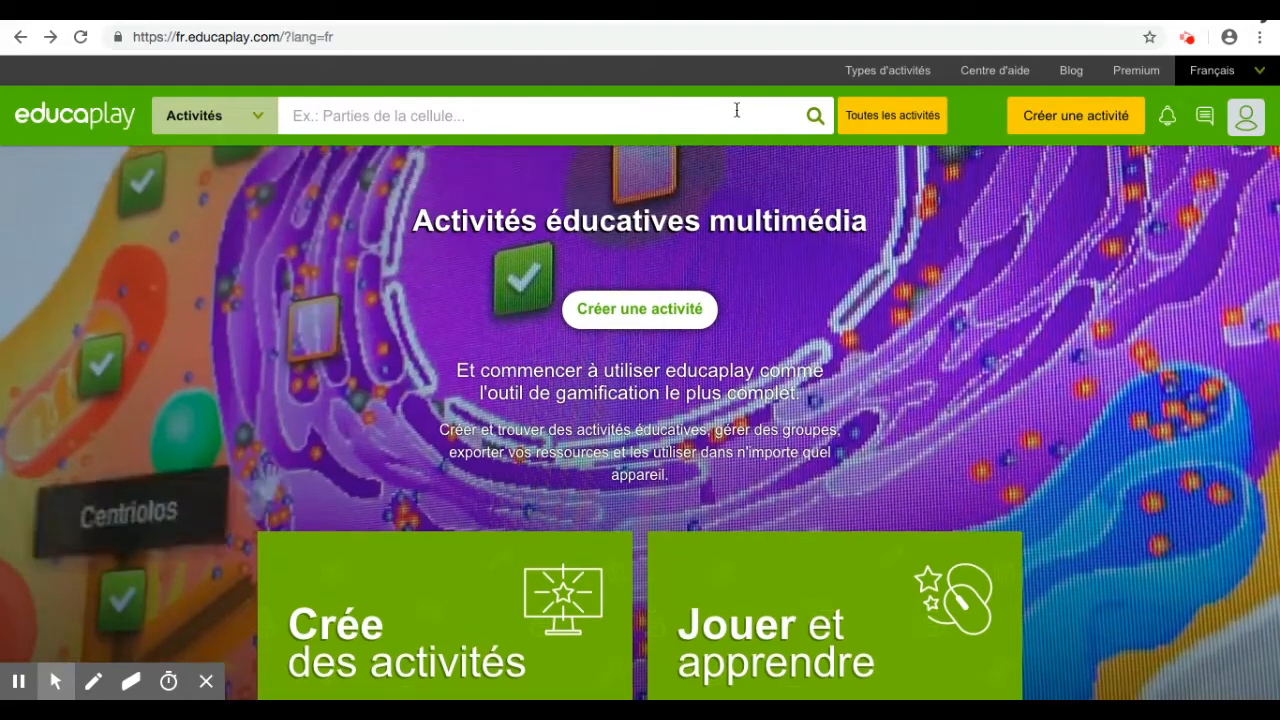
left_click(1079, 117)
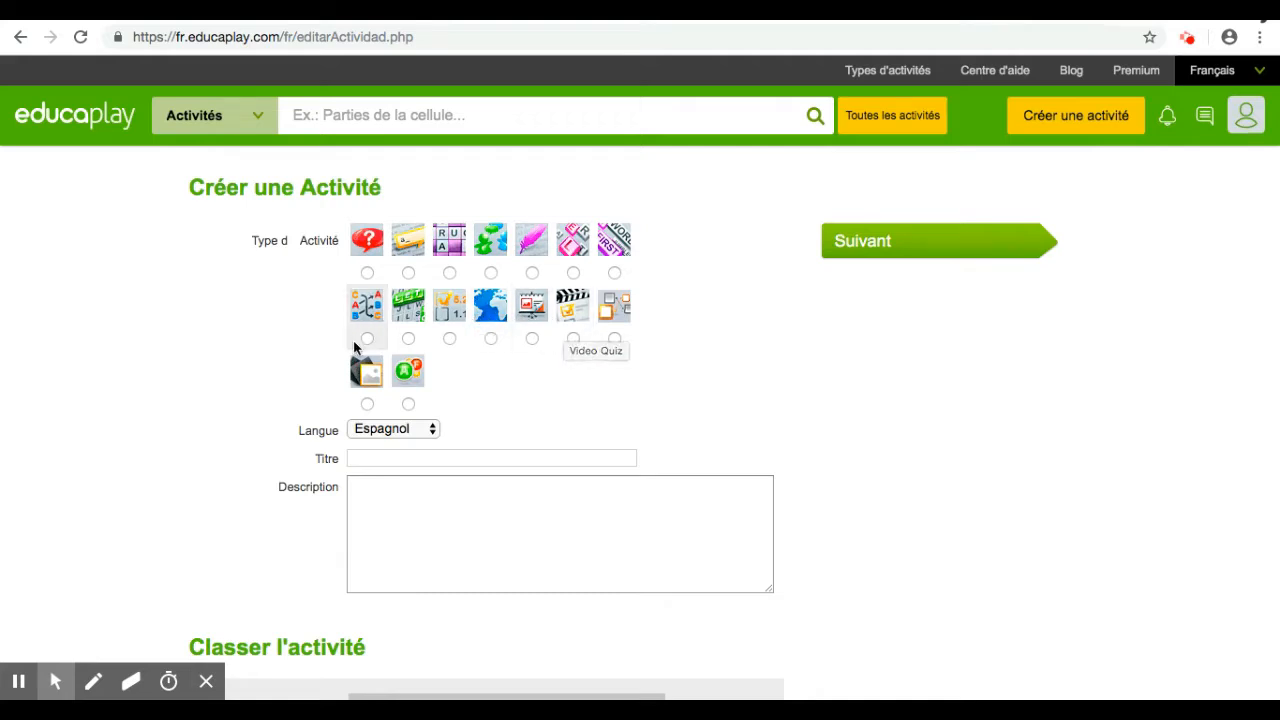
scroll(353, 345, "down", 3)
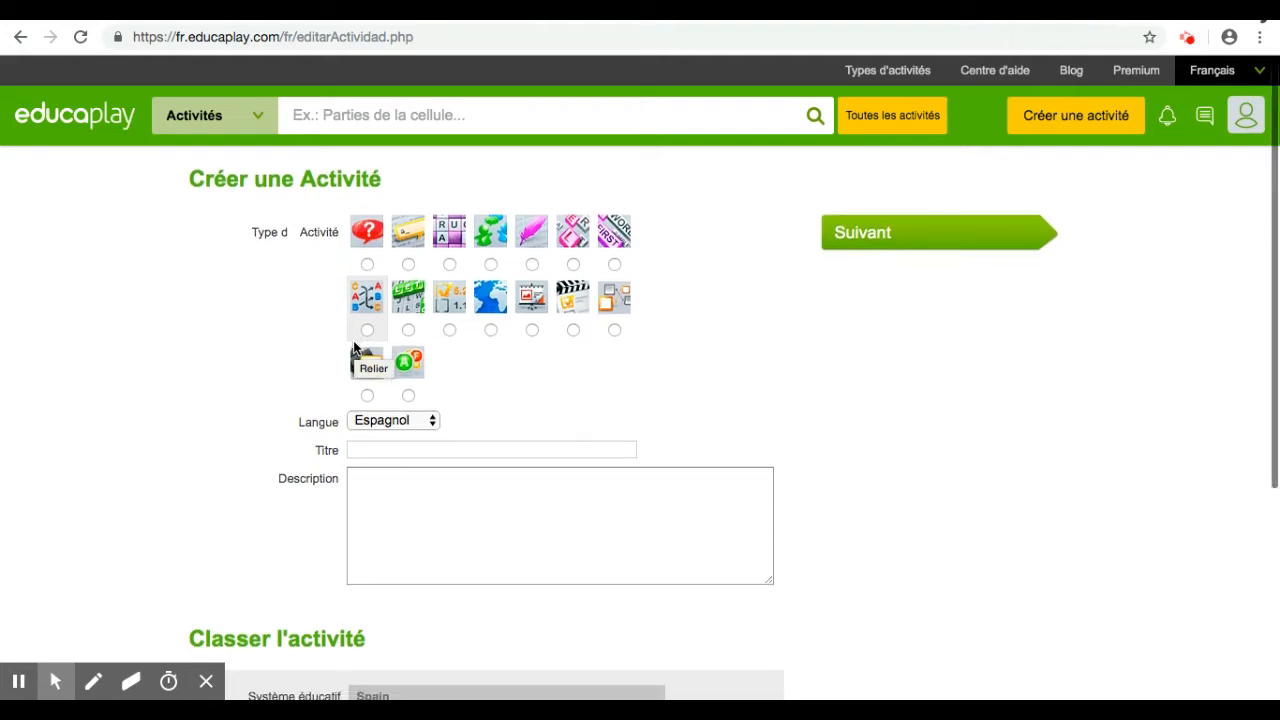
scroll(353, 345, "up", 2)
scroll(353, 345, "up", 1)
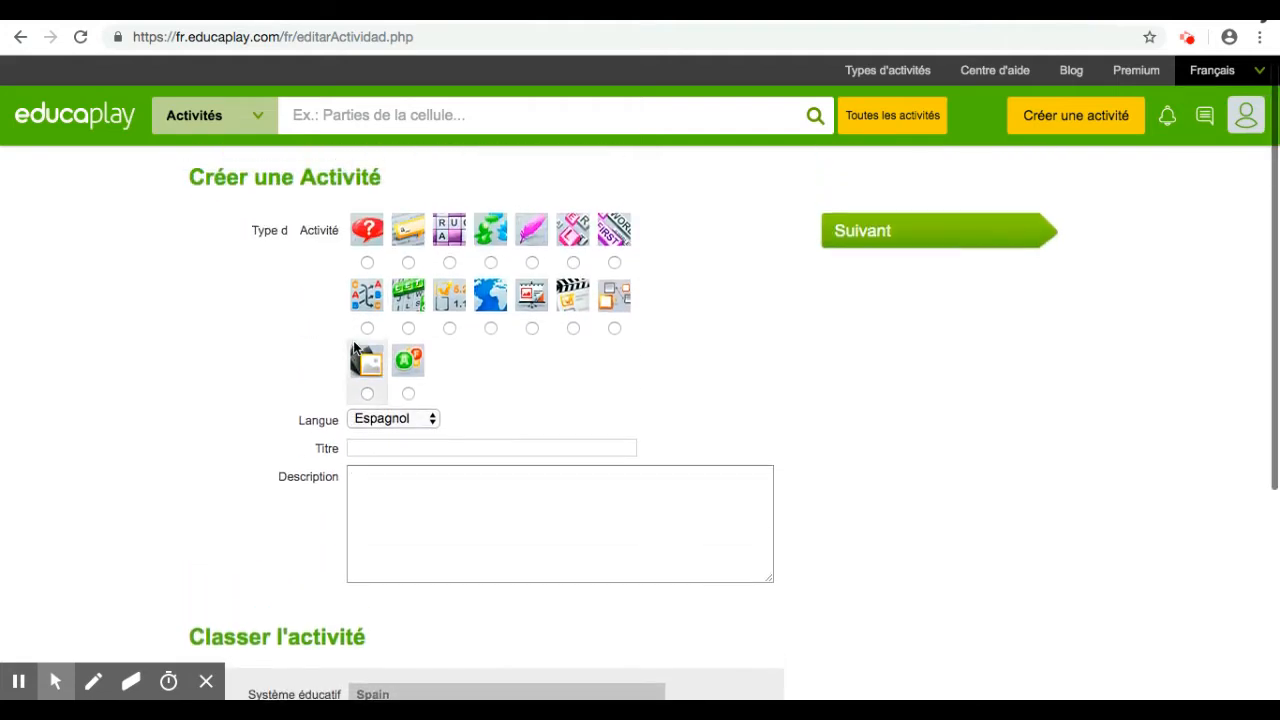
left_click(408, 395)
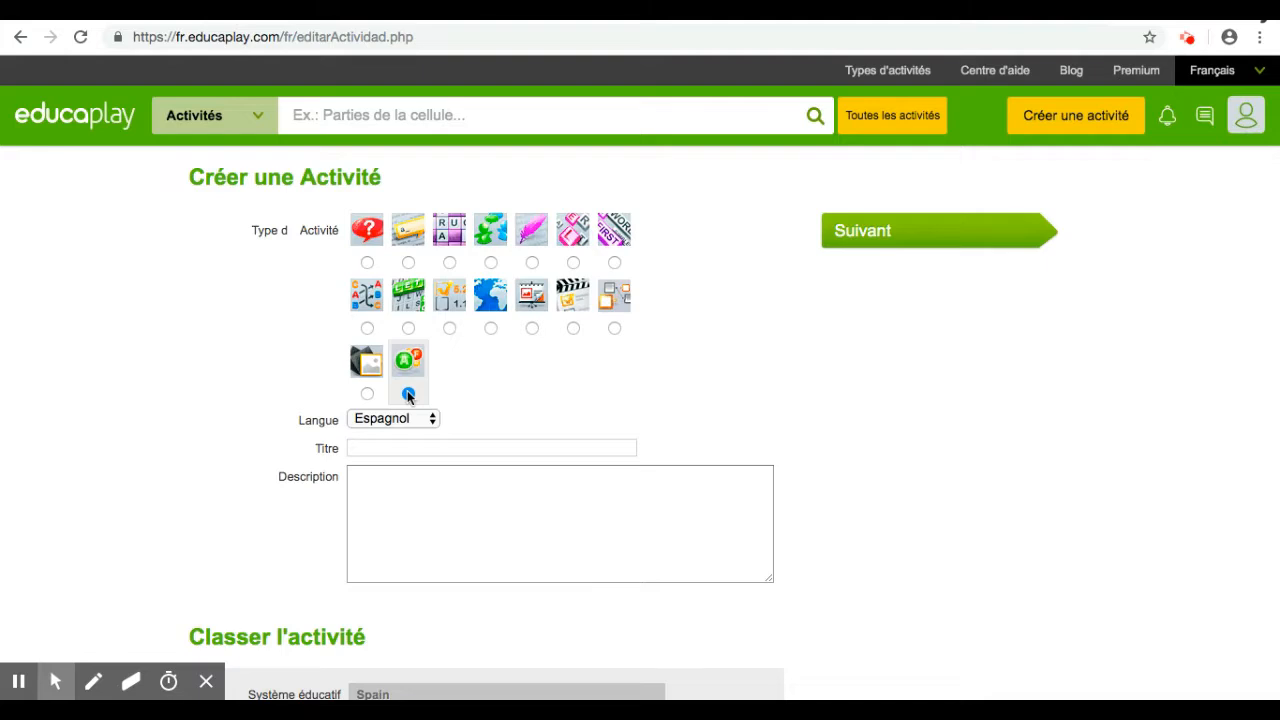
Set the new activity's language to Français.
scroll(408, 395, "down", 2)
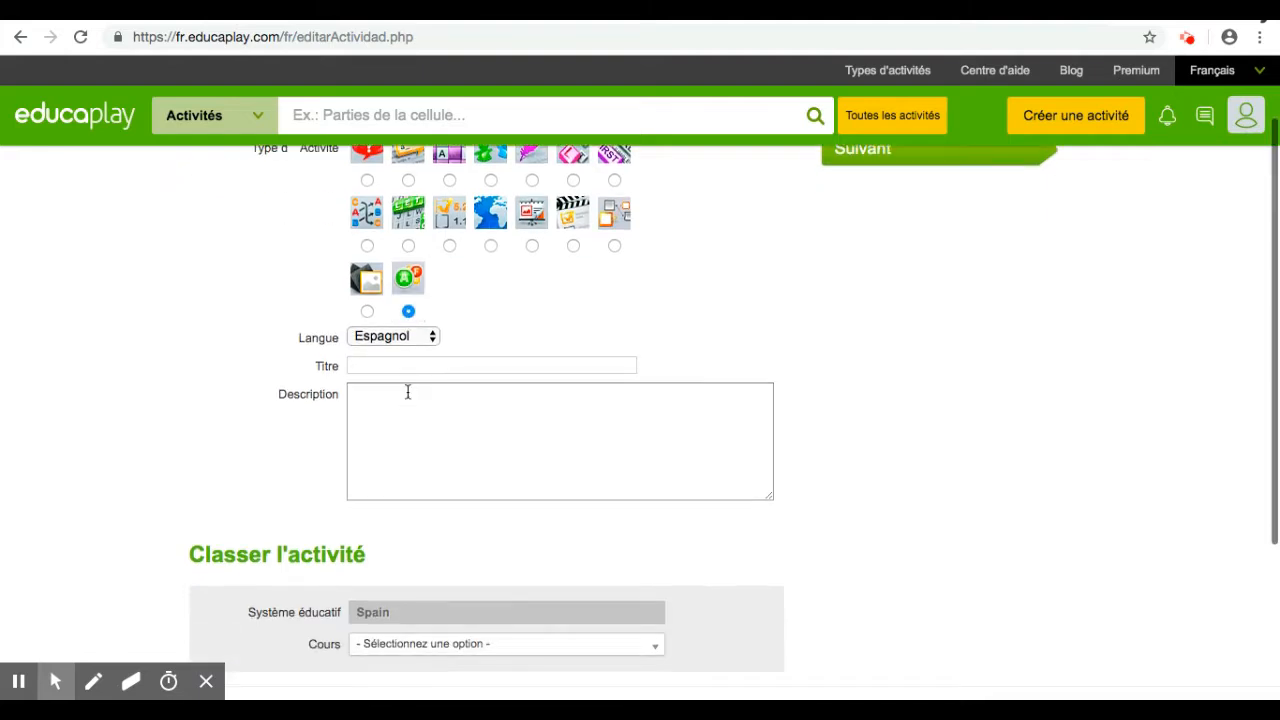
left_click(430, 338)
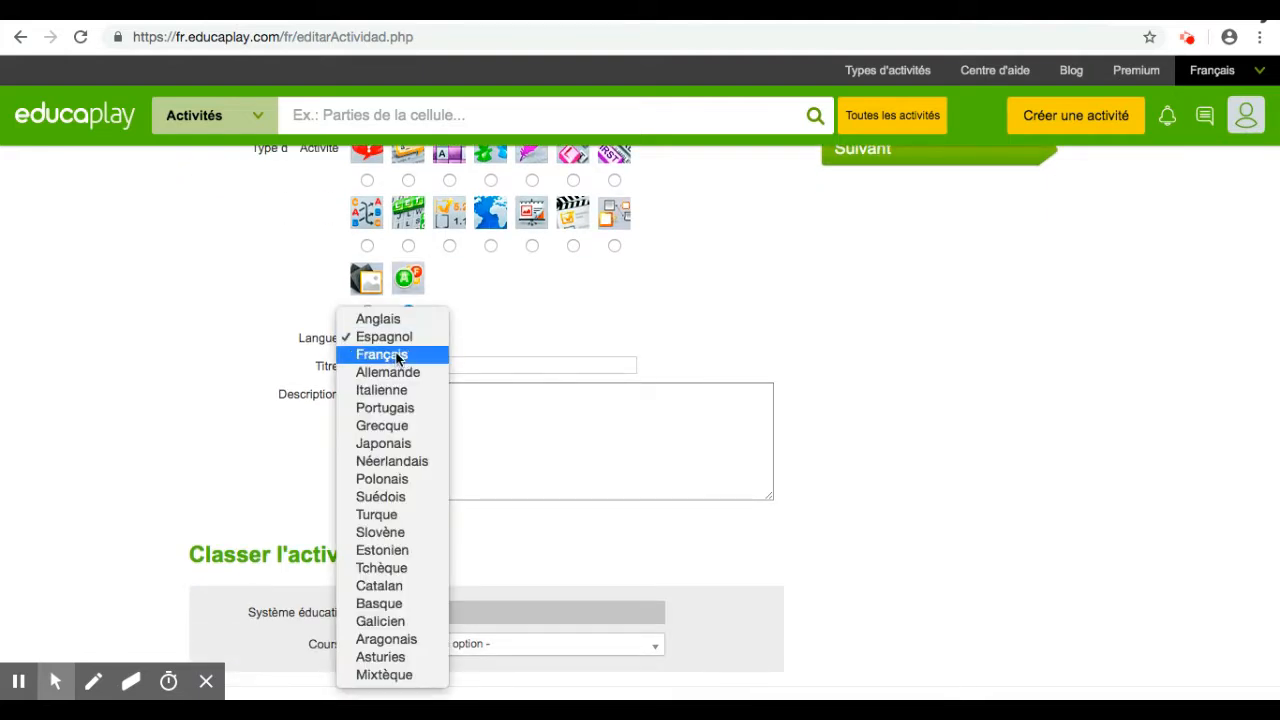
left_click(400, 356)
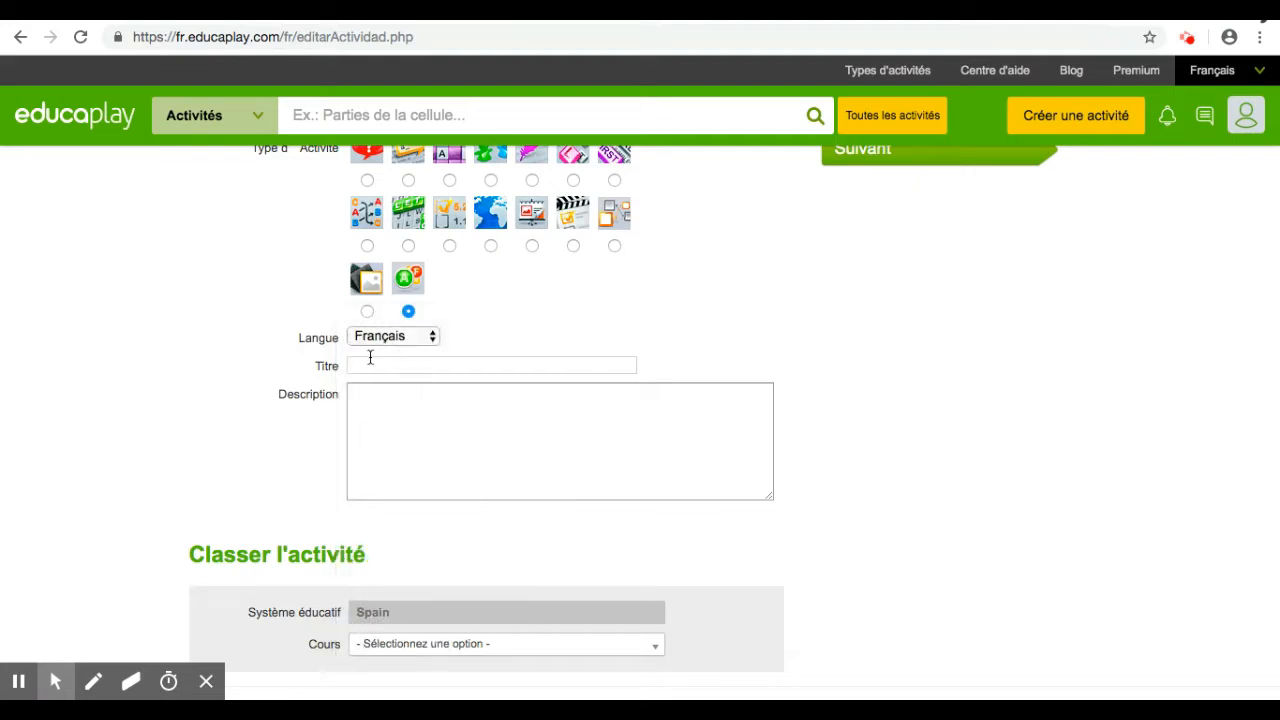
Title the activity "La description" and describe it as "Voici une roulette de vocabulaire pour travailler la description physique et personnelle".
left_click(370, 364)
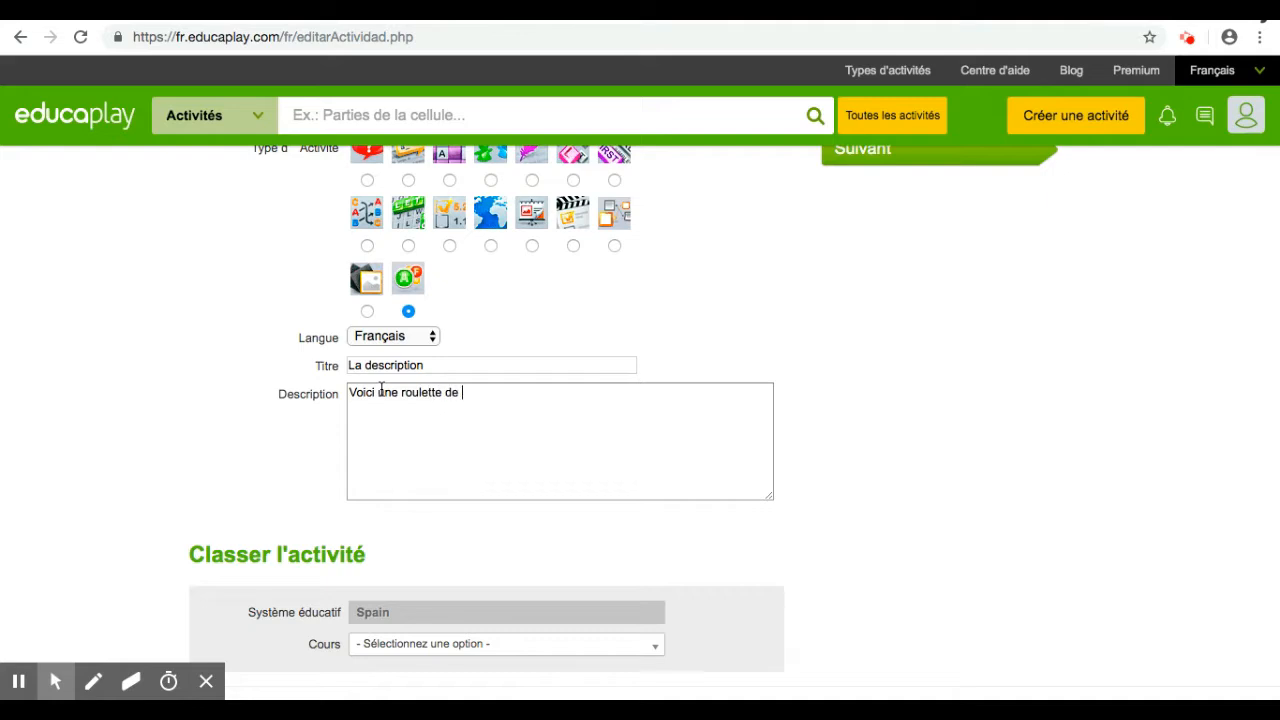
type("pour travailler la description")
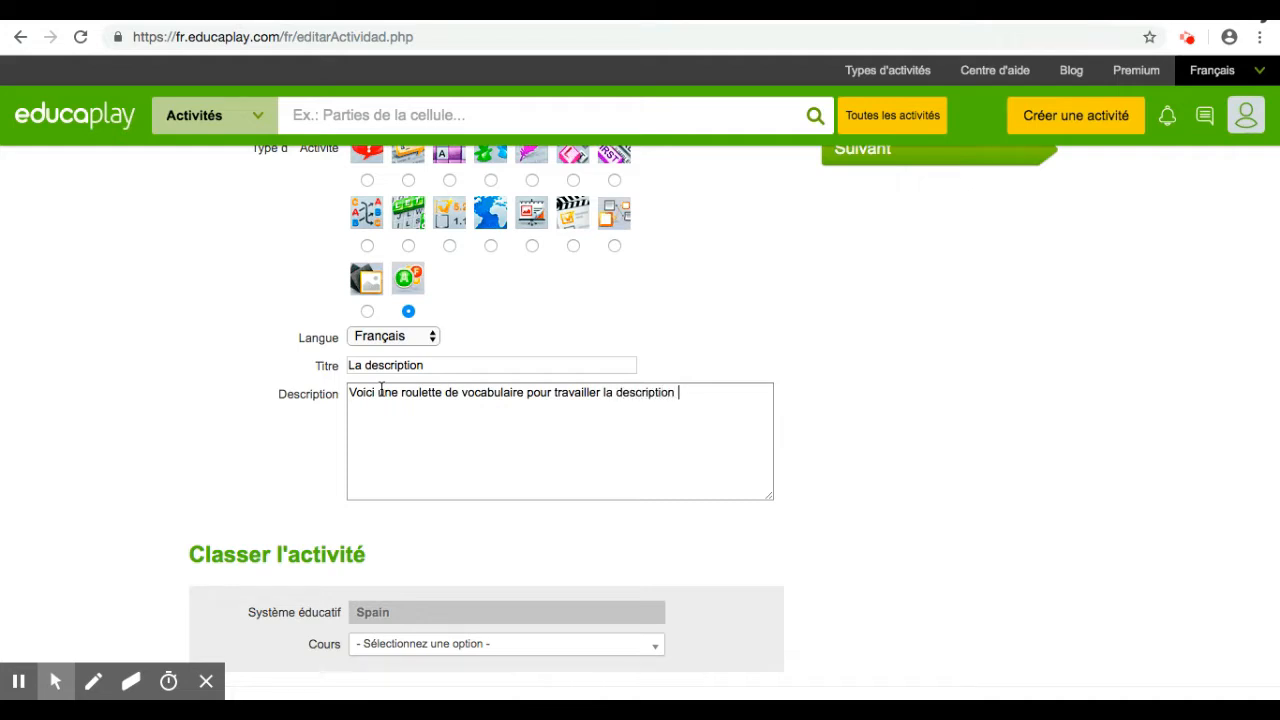
type("que etpar")
key("BackSpace")
key("BackSpace")
key("BackSpace")
type("personnelle")
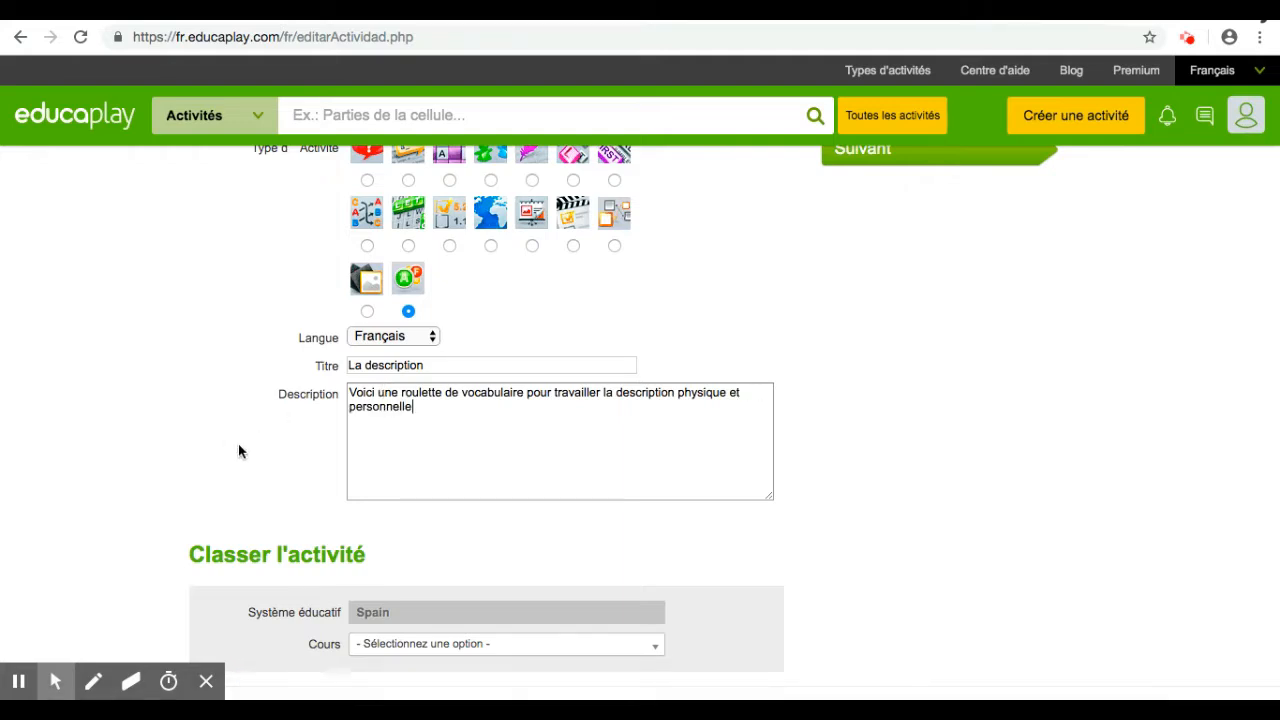
Classify the activity under 2º - Educación Secundaria Obligatoria with the subject Langue française, and continue to its configuration.
scroll(238, 443, "down", 3)
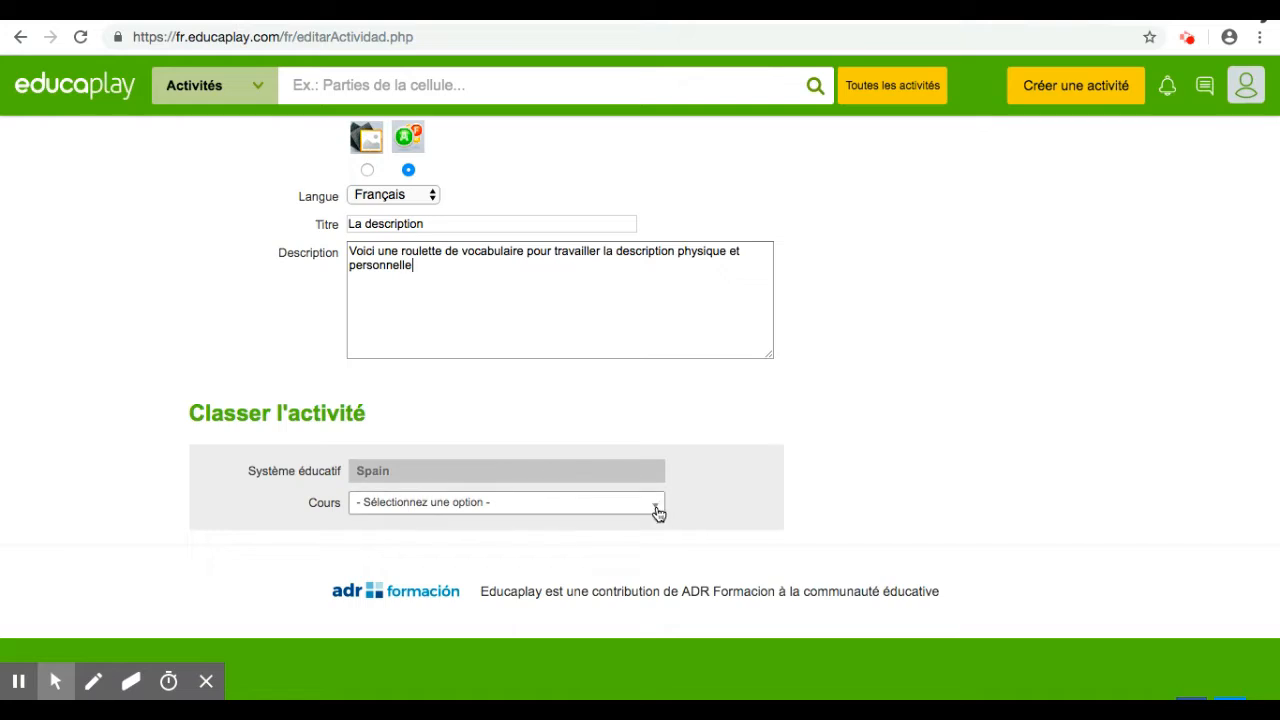
left_click(656, 505)
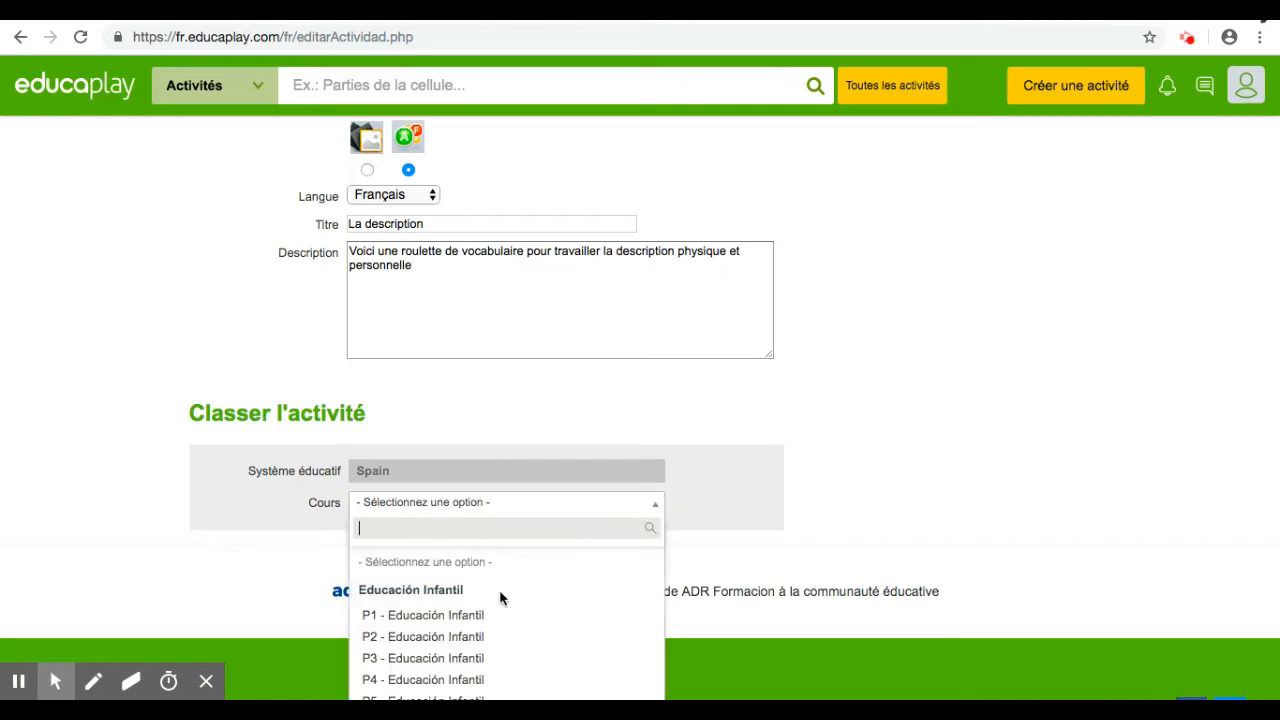
scroll(500, 595, "down", 2)
scroll(502, 597, "down", 5)
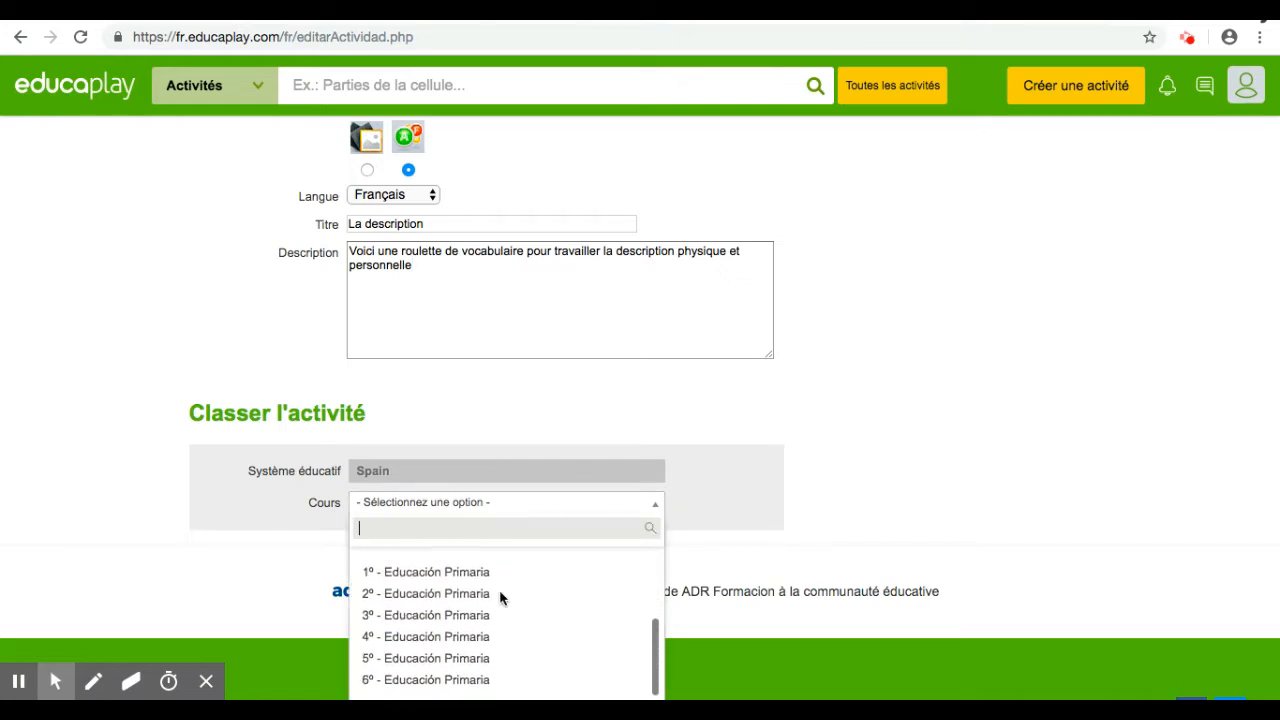
scroll(502, 597, "down", 2)
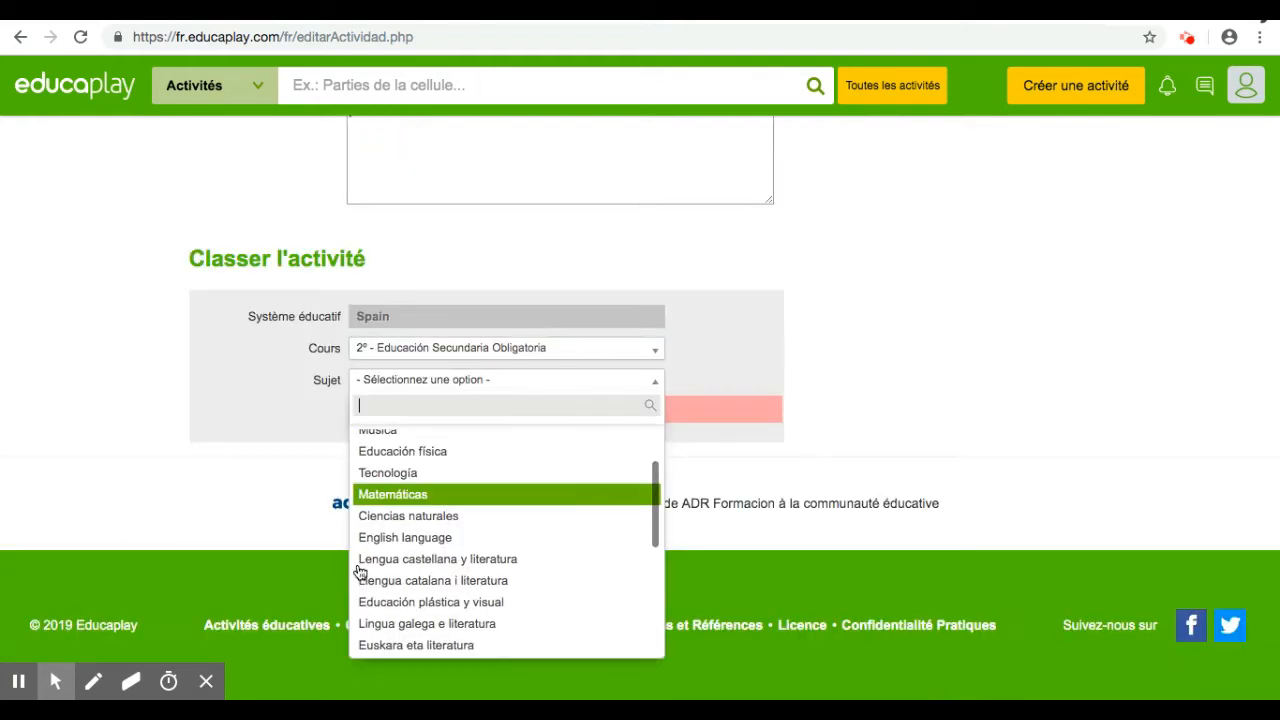
scroll(360, 573, "down", 2)
scroll(360, 572, "down", 2)
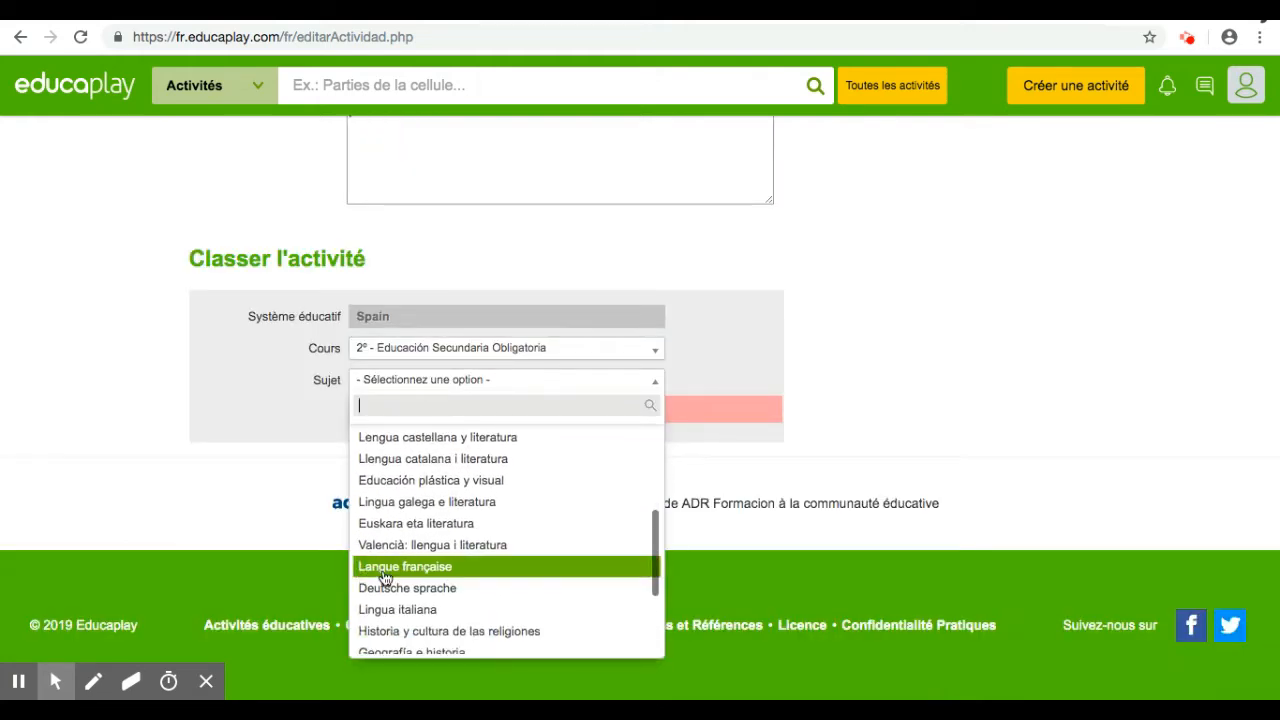
left_click(362, 571)
scroll(800, 318, "up", 5)
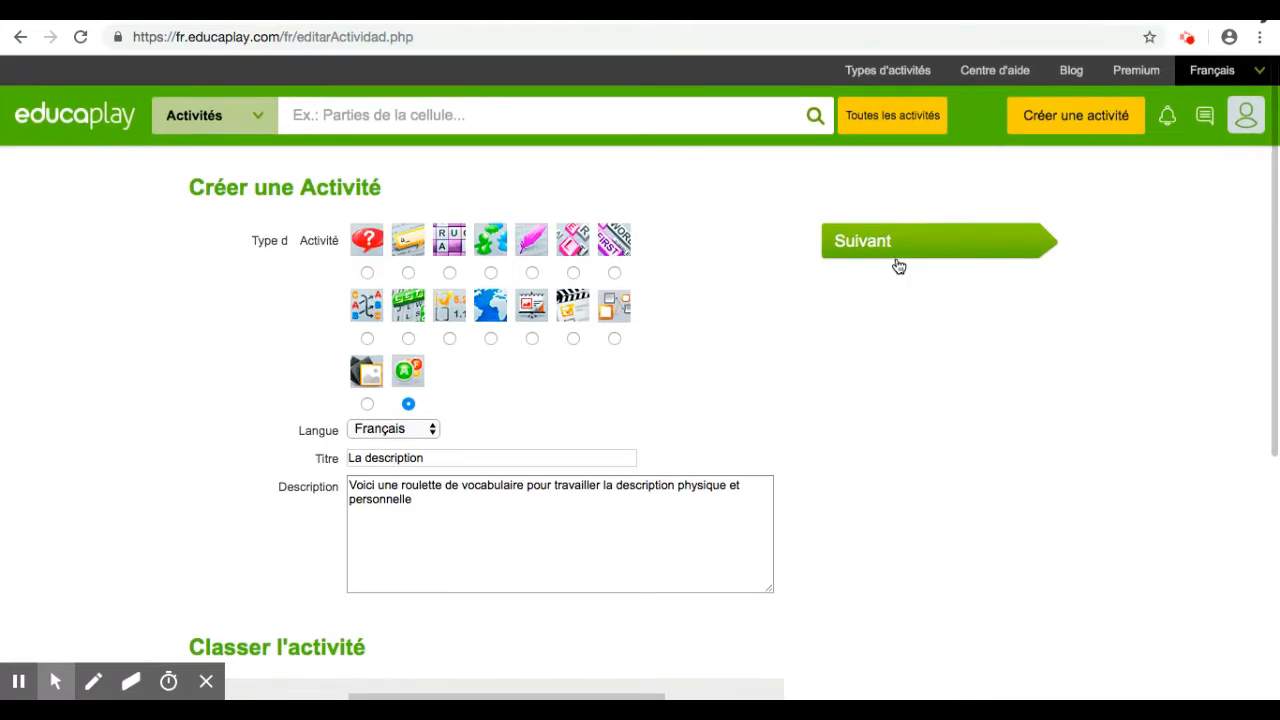
left_click(903, 254)
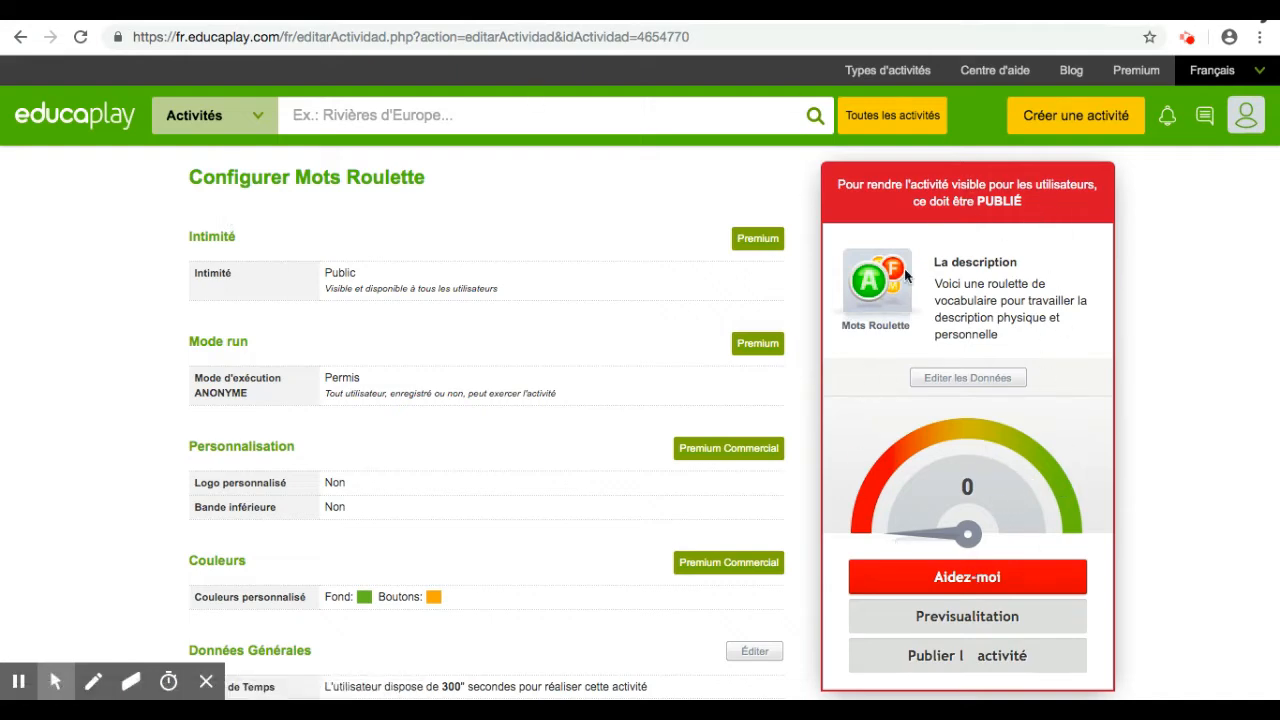
Set the roulette's general data to a time limit of 240 seconds and 5 attempts.
scroll(1003, 366, "down", 3)
scroll(1001, 358, "up", 2)
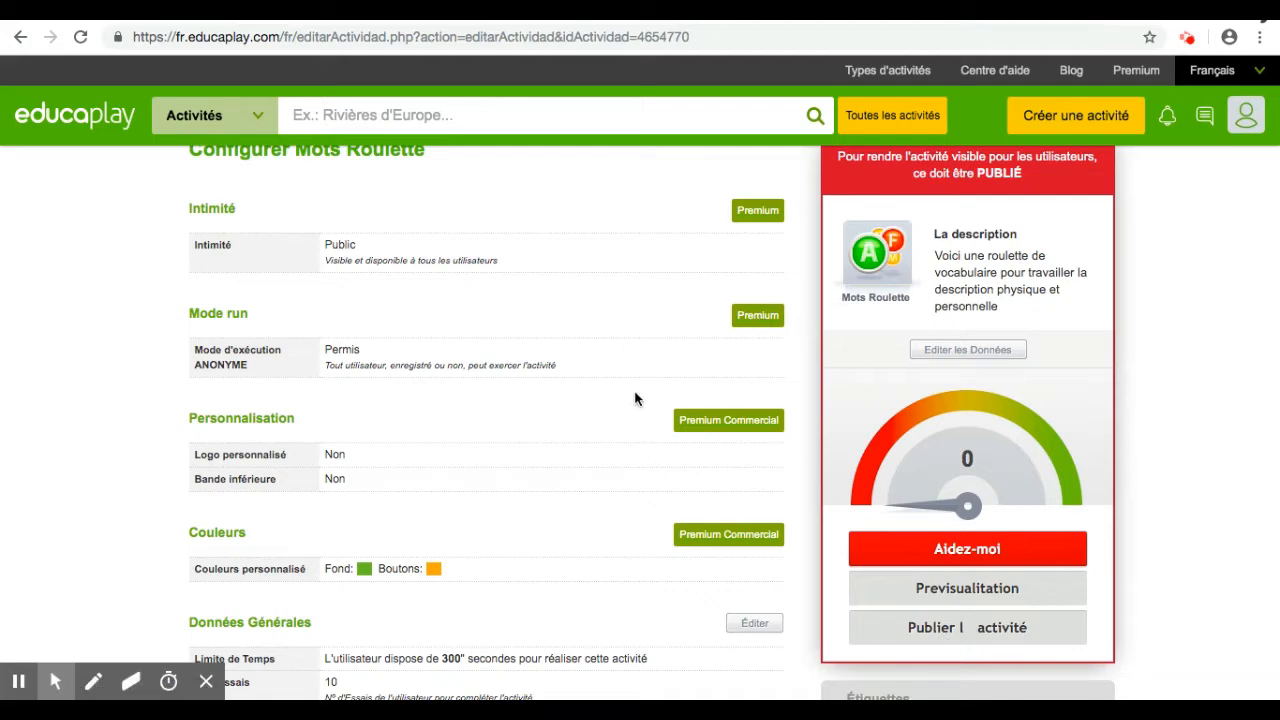
scroll(634, 399, "up", 1)
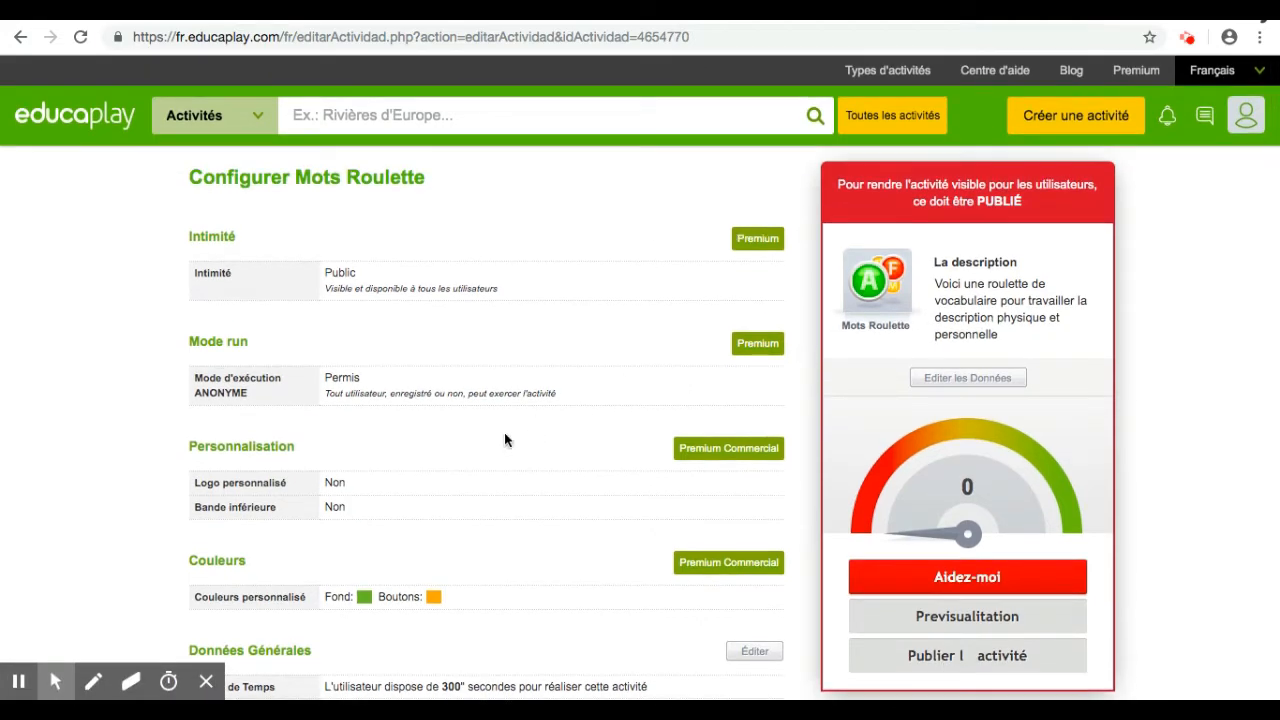
scroll(482, 453, "down", 3)
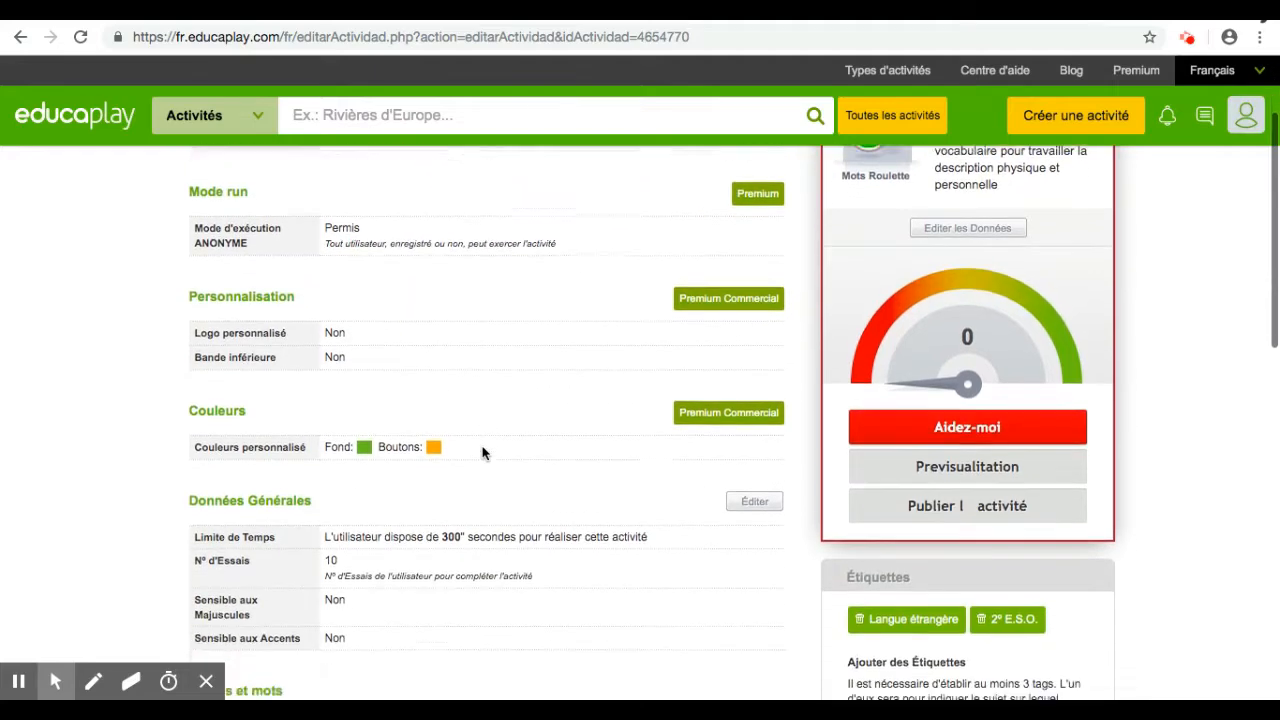
scroll(484, 452, "down", 1)
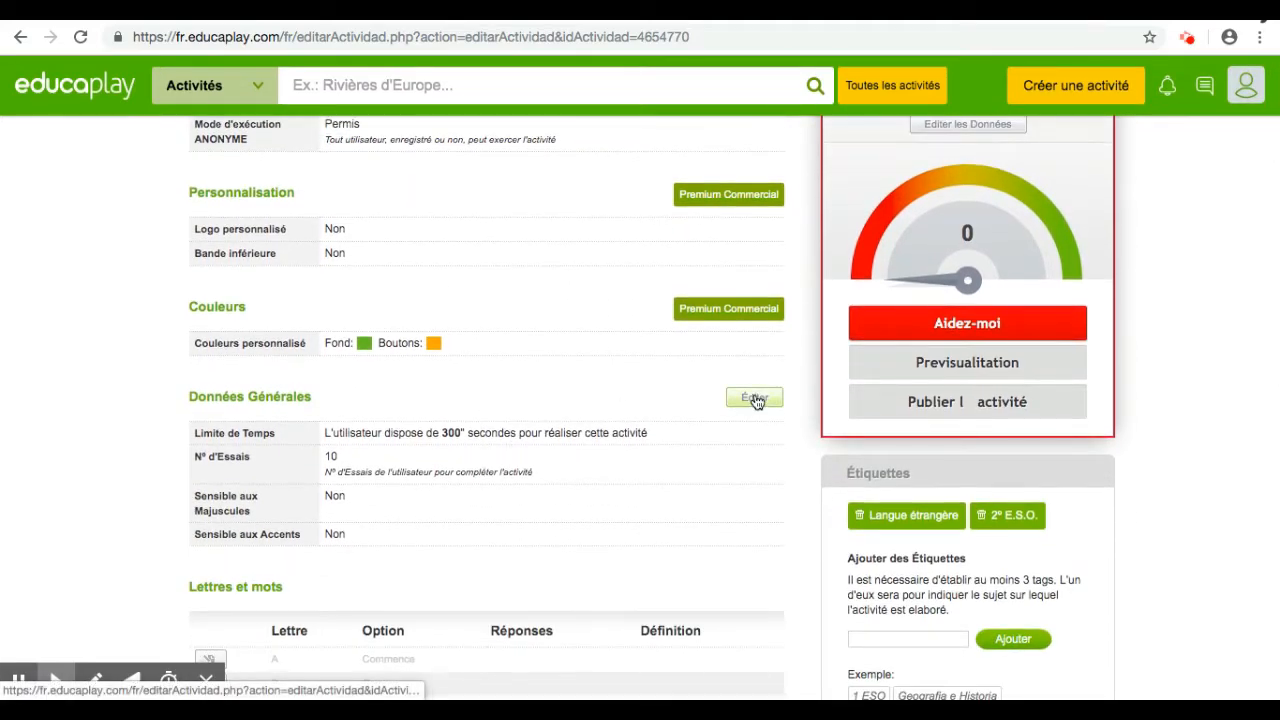
left_click(755, 398)
left_click(658, 441)
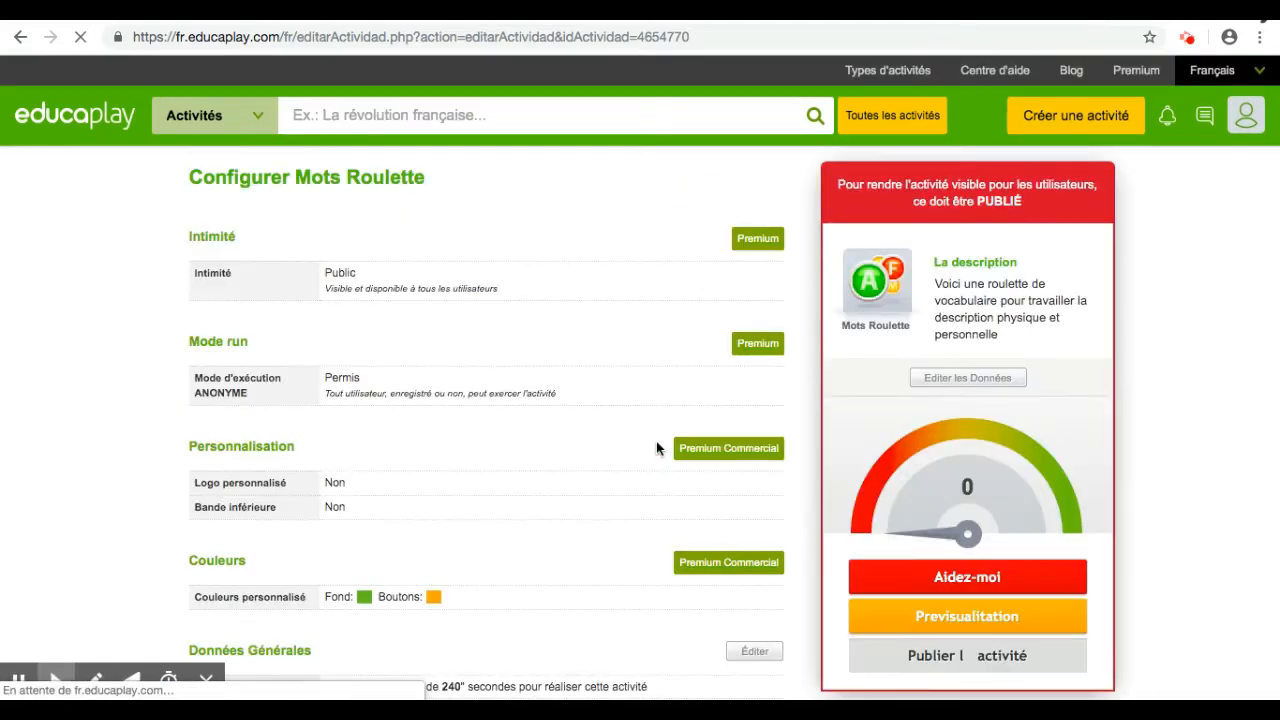
Open the word entry for letter A and enter AIMABLE as its answer.
scroll(505, 474, "down", 10)
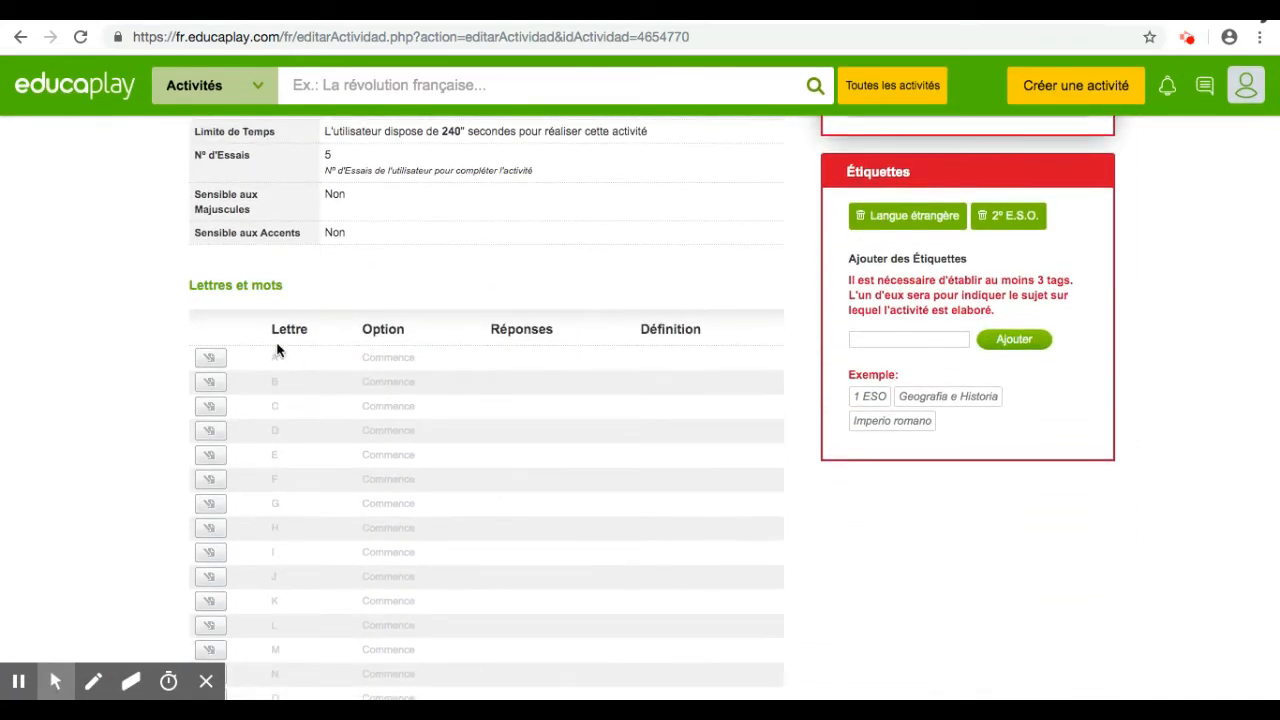
left_click(211, 359)
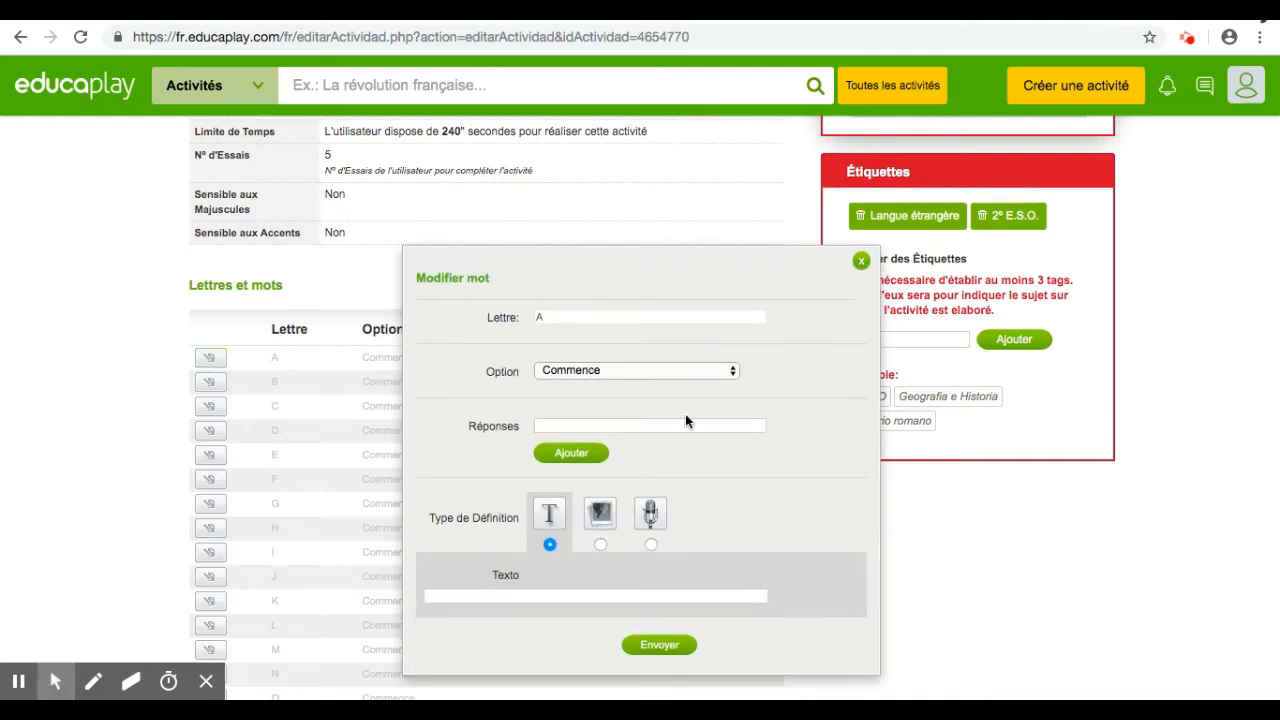
left_click(584, 428)
type("AIMABLE")
left_click(465, 596)
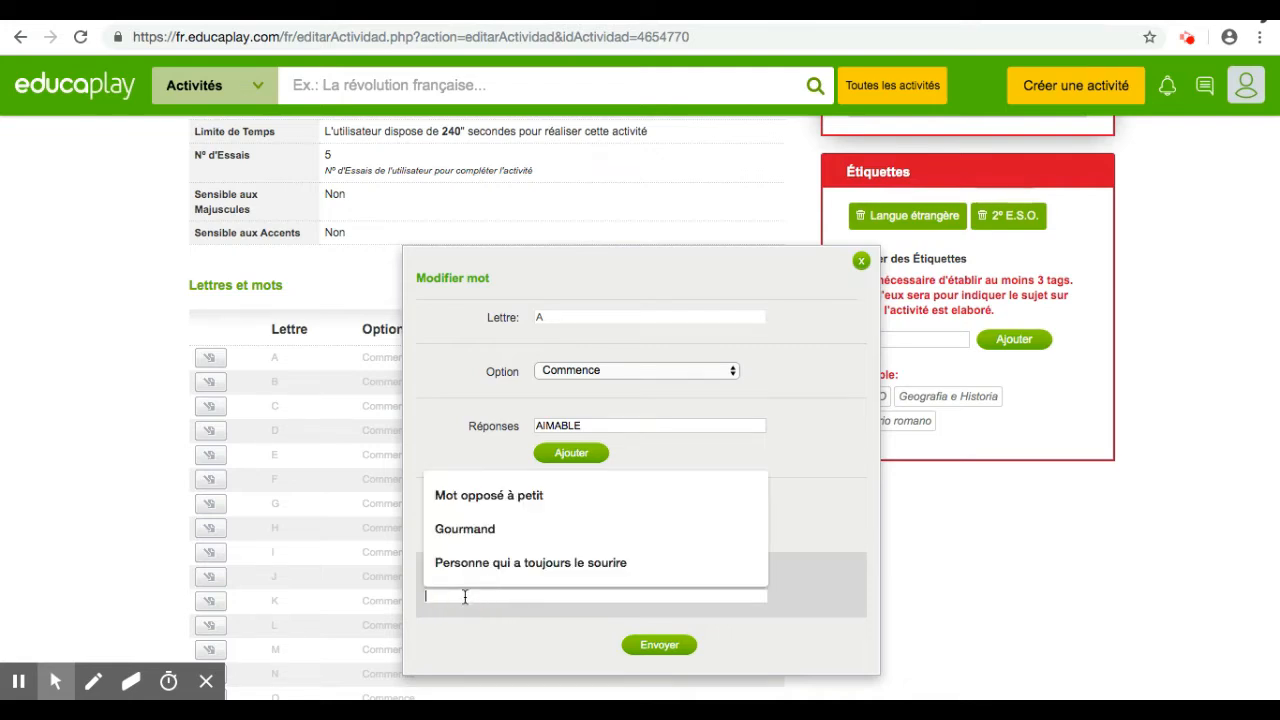
left_click(492, 456)
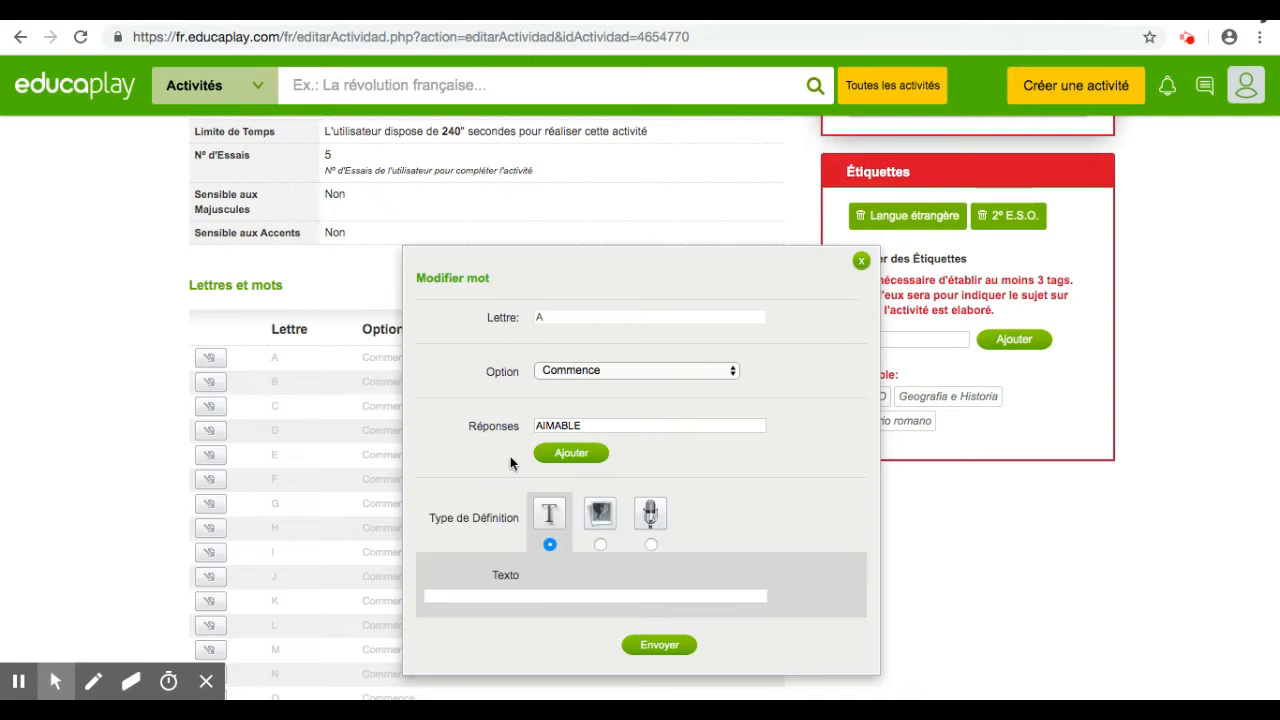
Look at the image and audio definition types, and save AIMABLE with a text definition about a person always ready to help others.
left_click(598, 541)
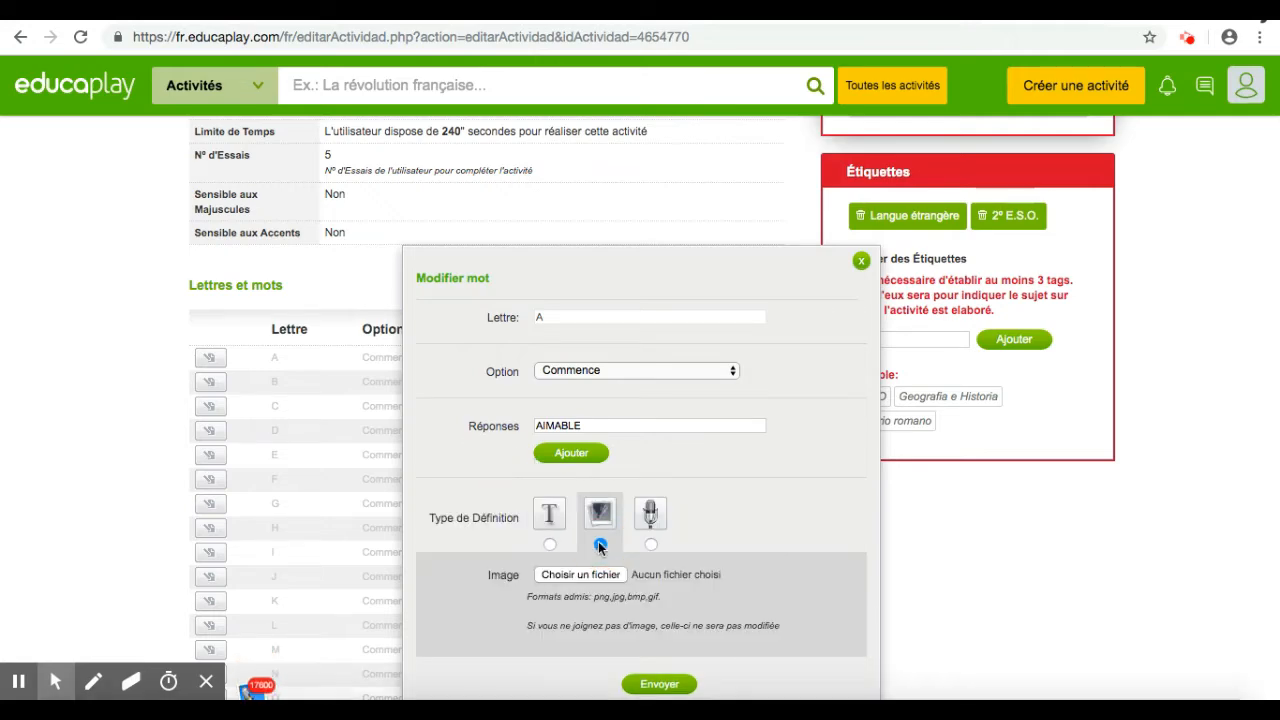
left_click(652, 542)
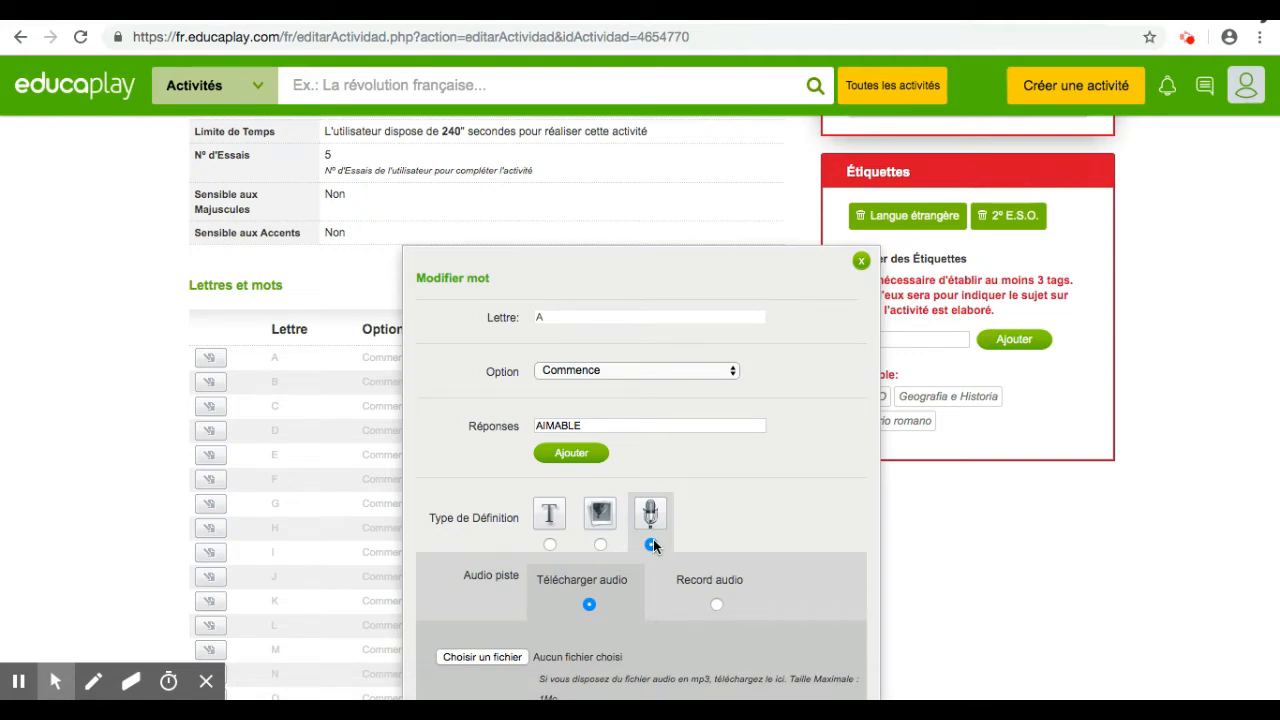
scroll(653, 545, "down", 5)
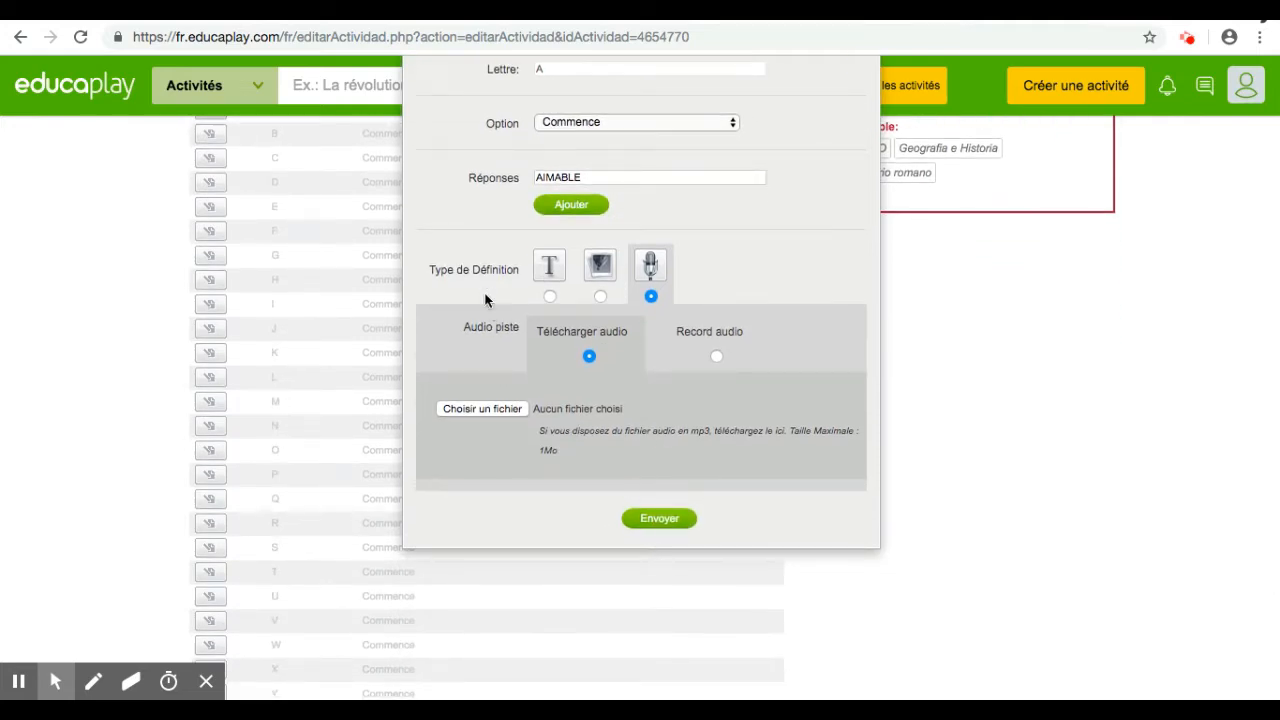
left_click(549, 297)
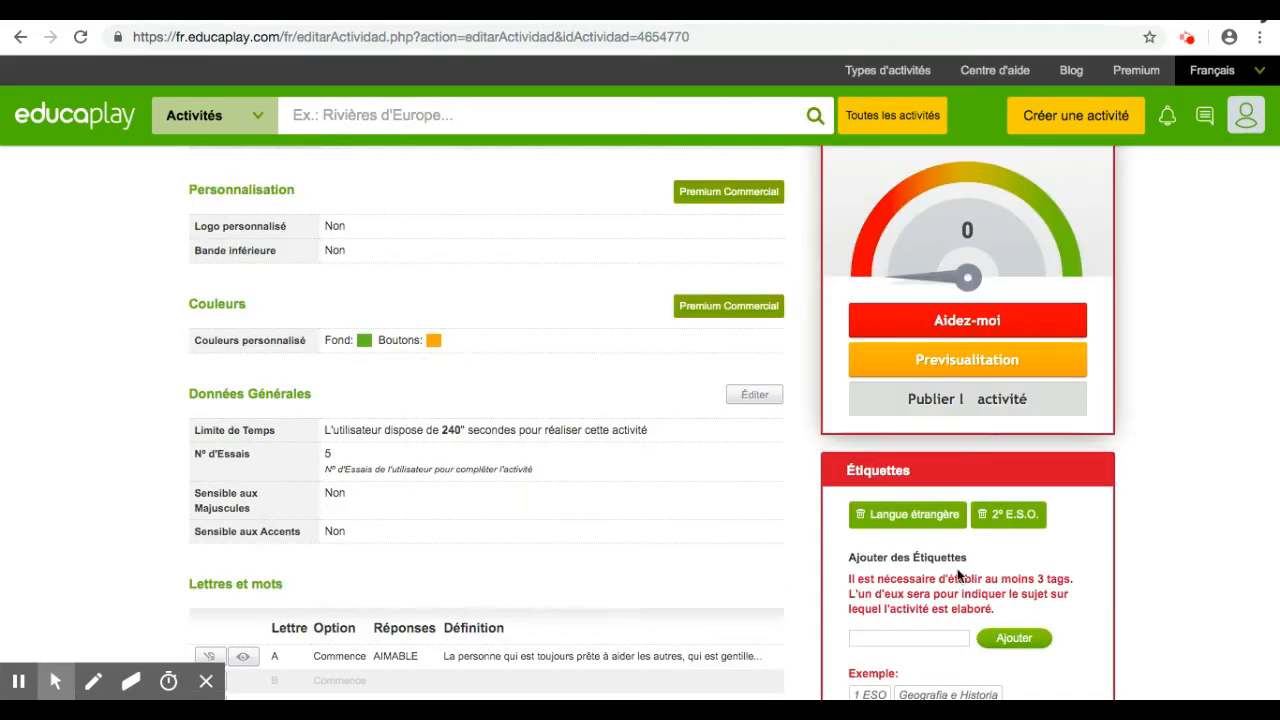
Add the suggested tag "description physique" to the activity's labels.
scroll(957, 568, "down", 2)
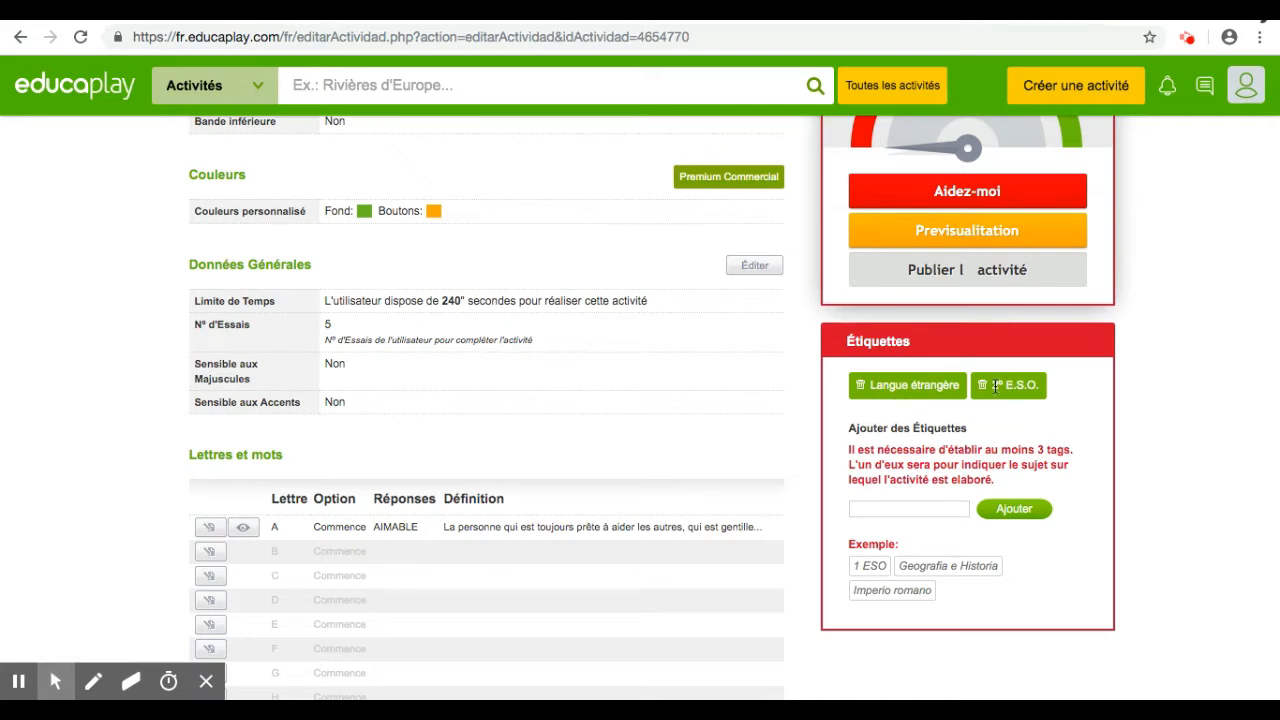
left_click(892, 514)
type("Descrip")
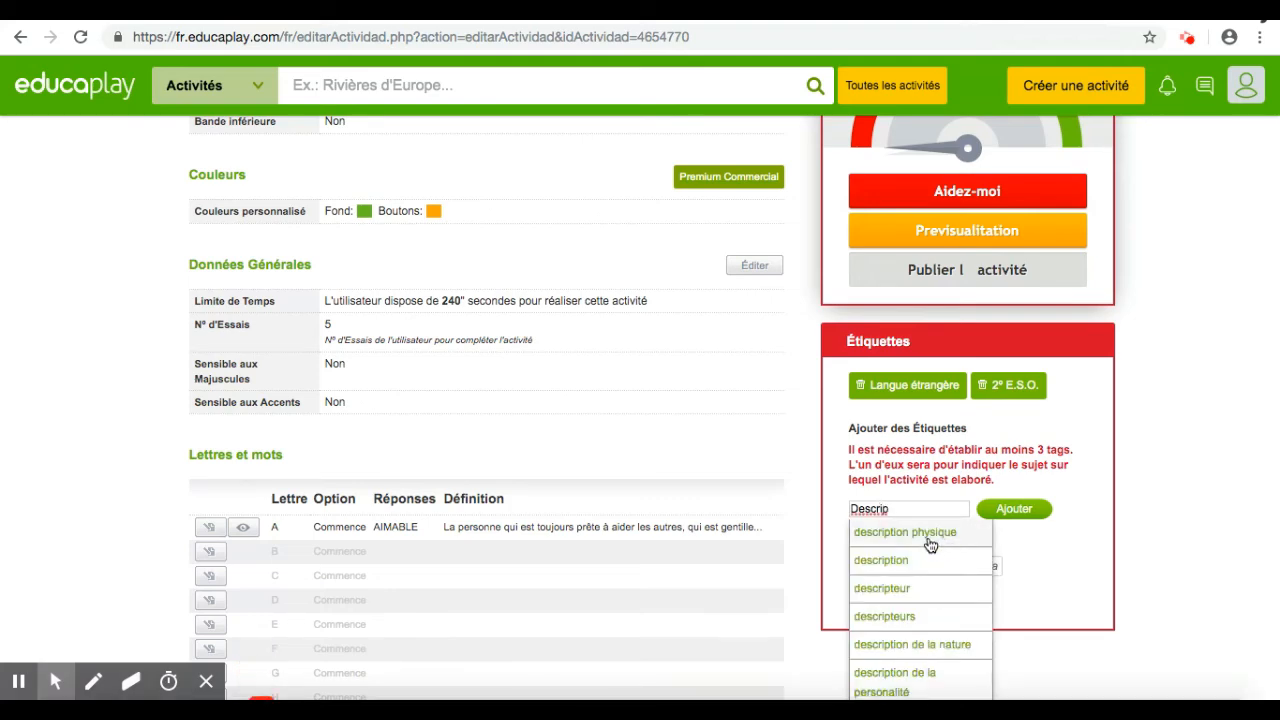
left_click(929, 544)
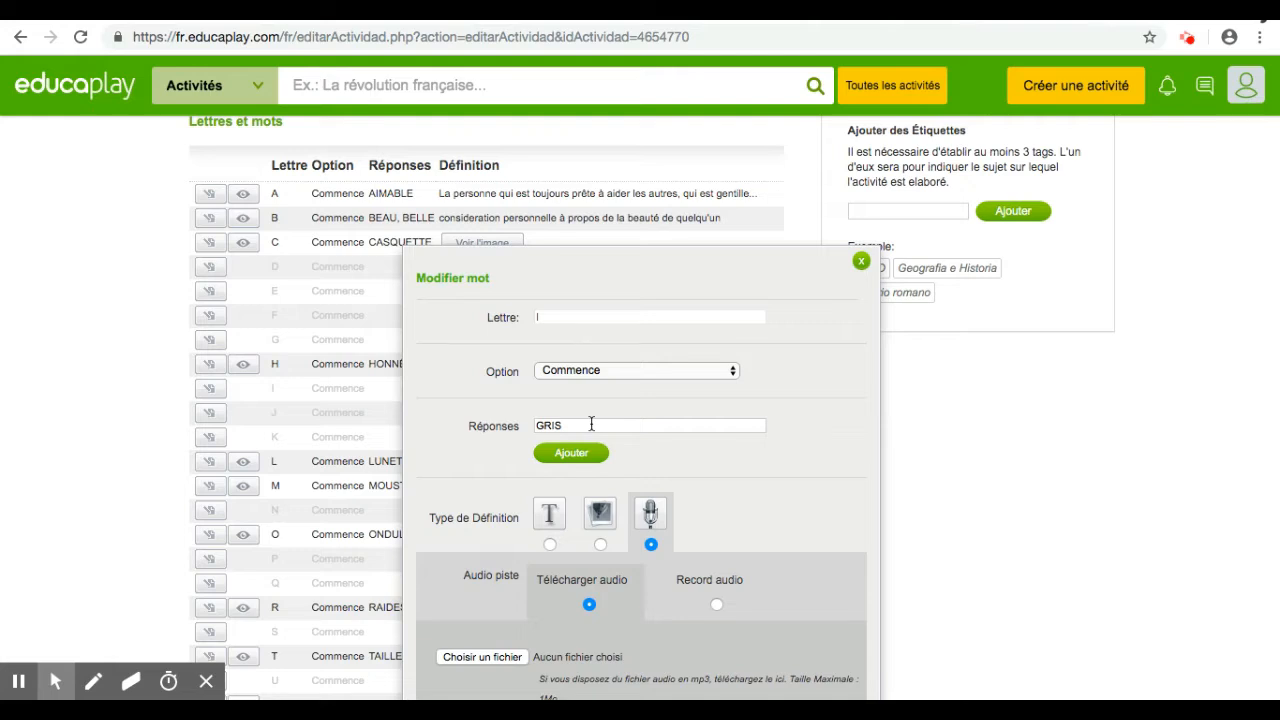
Record an audio definition for the letter I word GRIS and play it back.
left_click(716, 605)
scroll(716, 605, "down", 5)
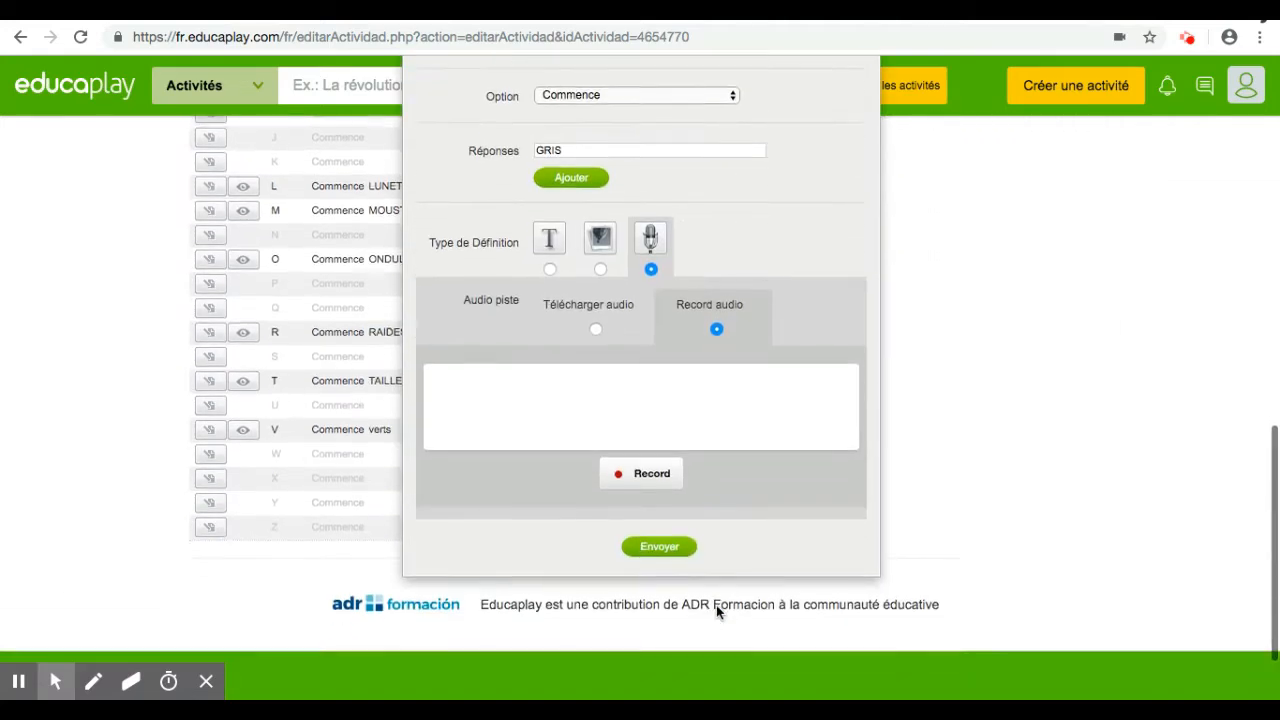
left_click(651, 452)
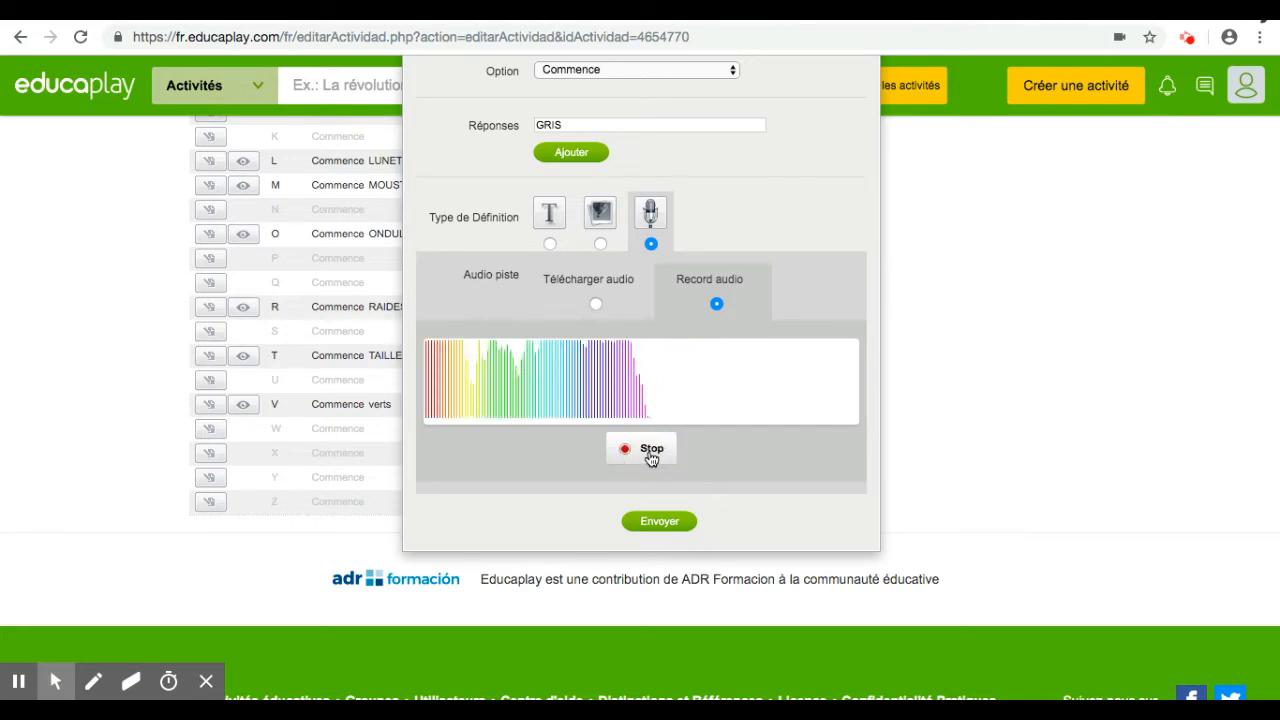
left_click(651, 452)
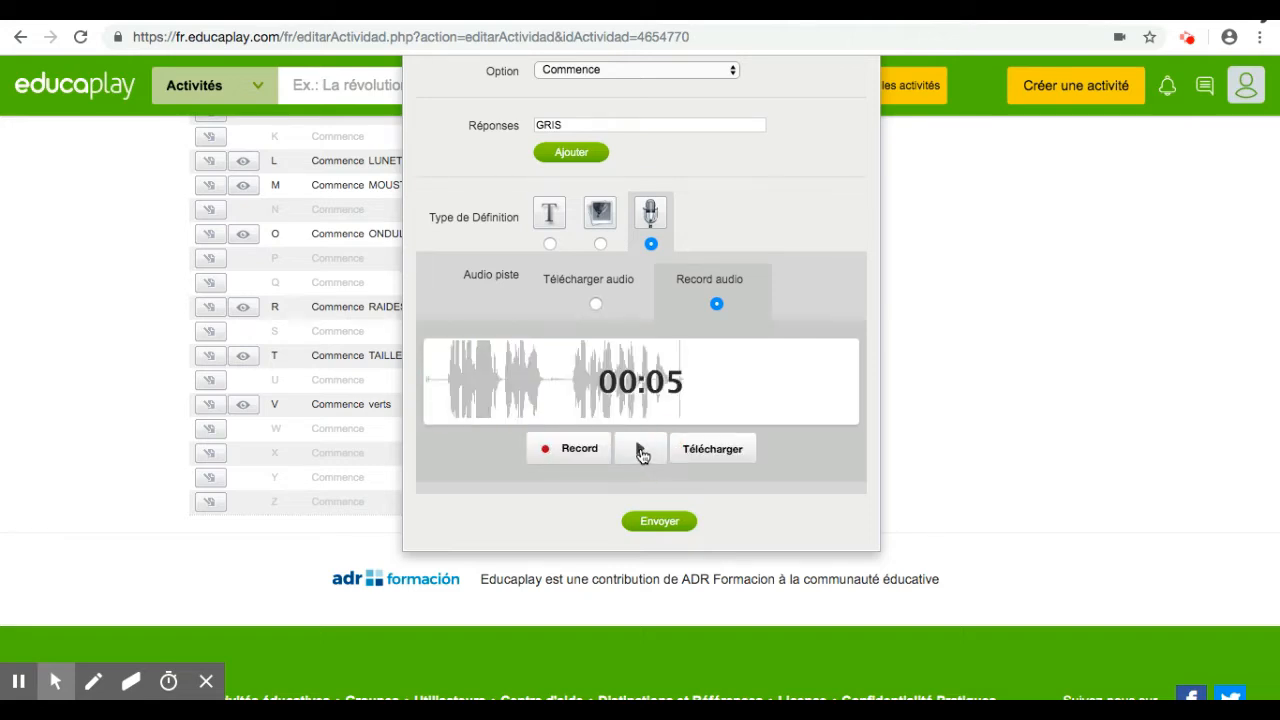
left_click(641, 452)
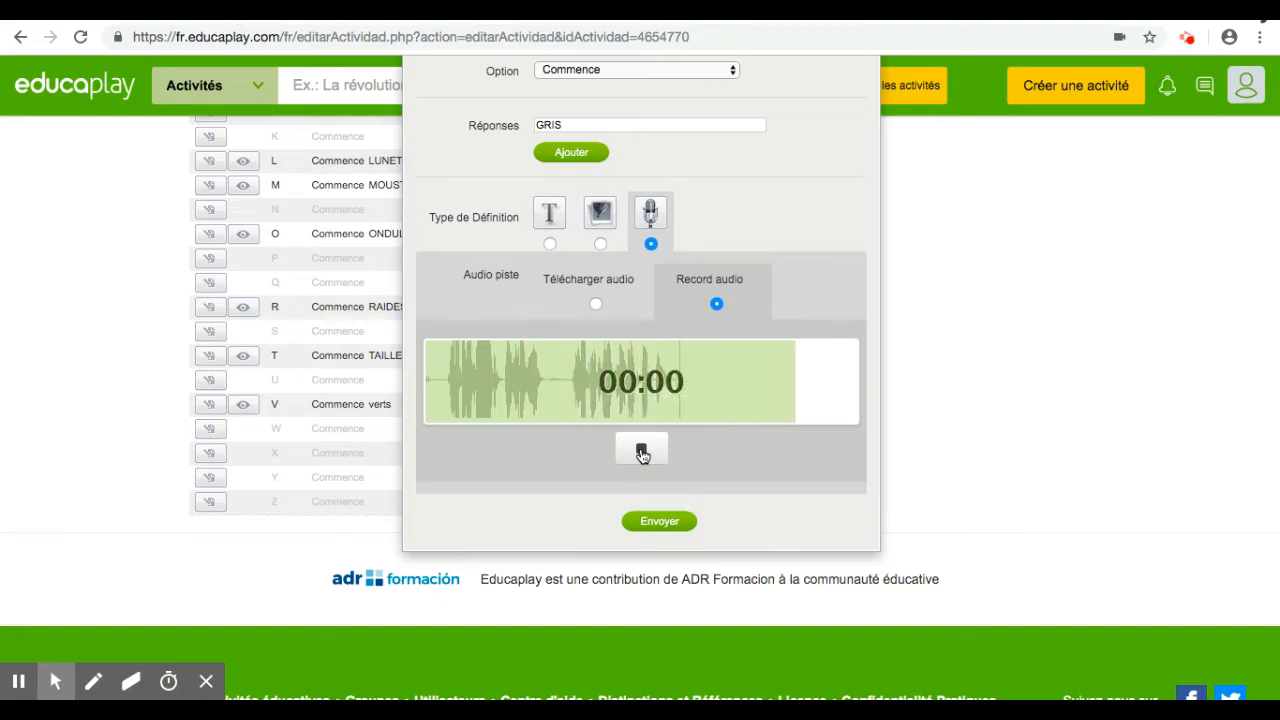
Change the letter I word's option to Contient and save the GRIS entry.
left_click(667, 521)
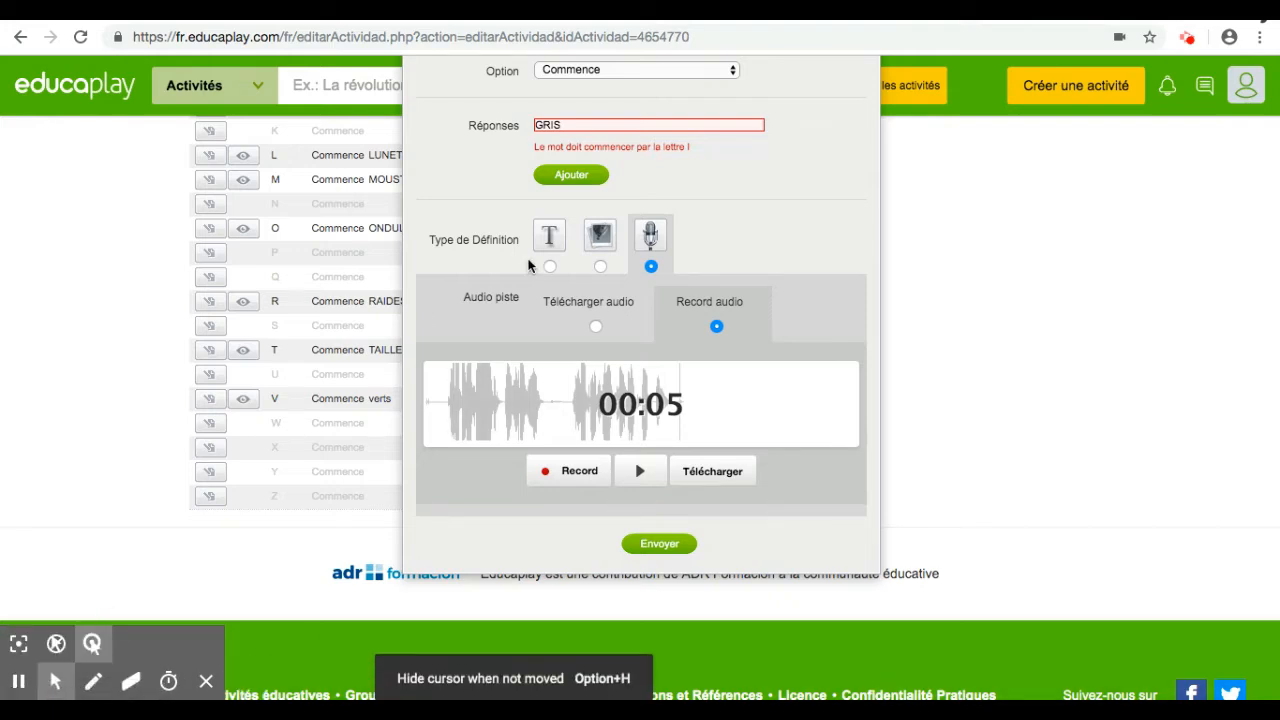
scroll(684, 139, "up", 2)
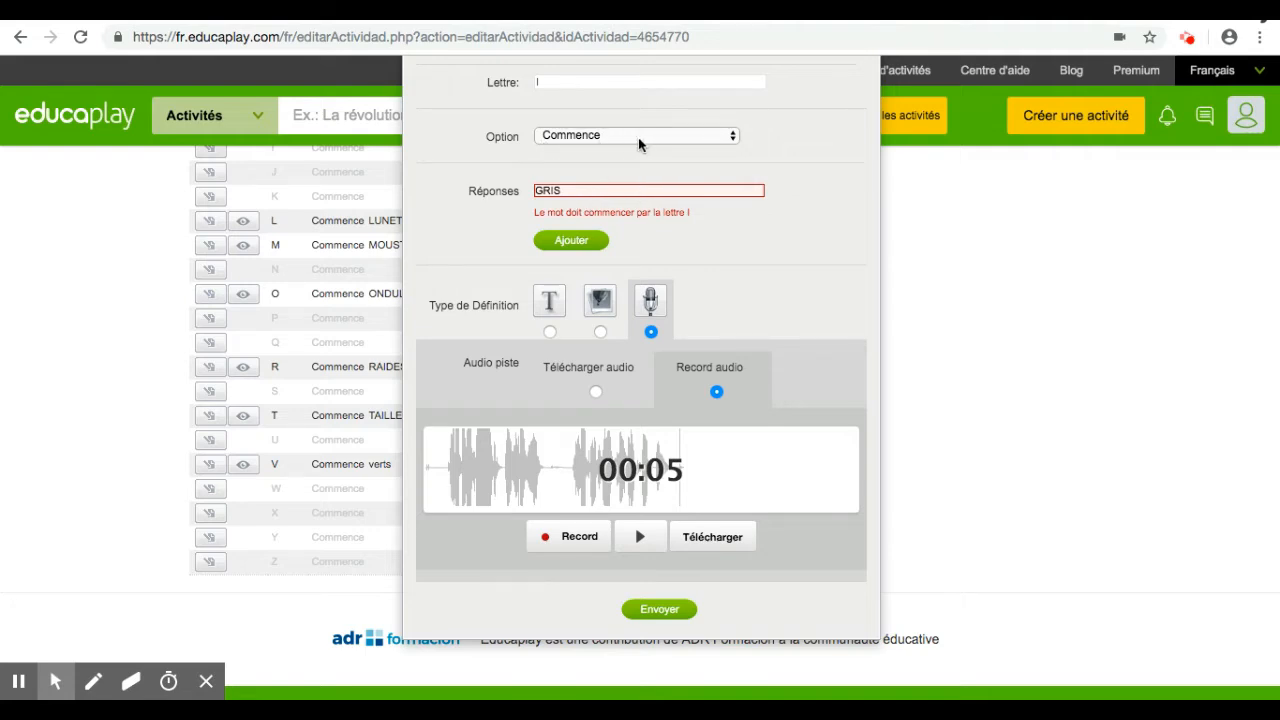
left_click(732, 137)
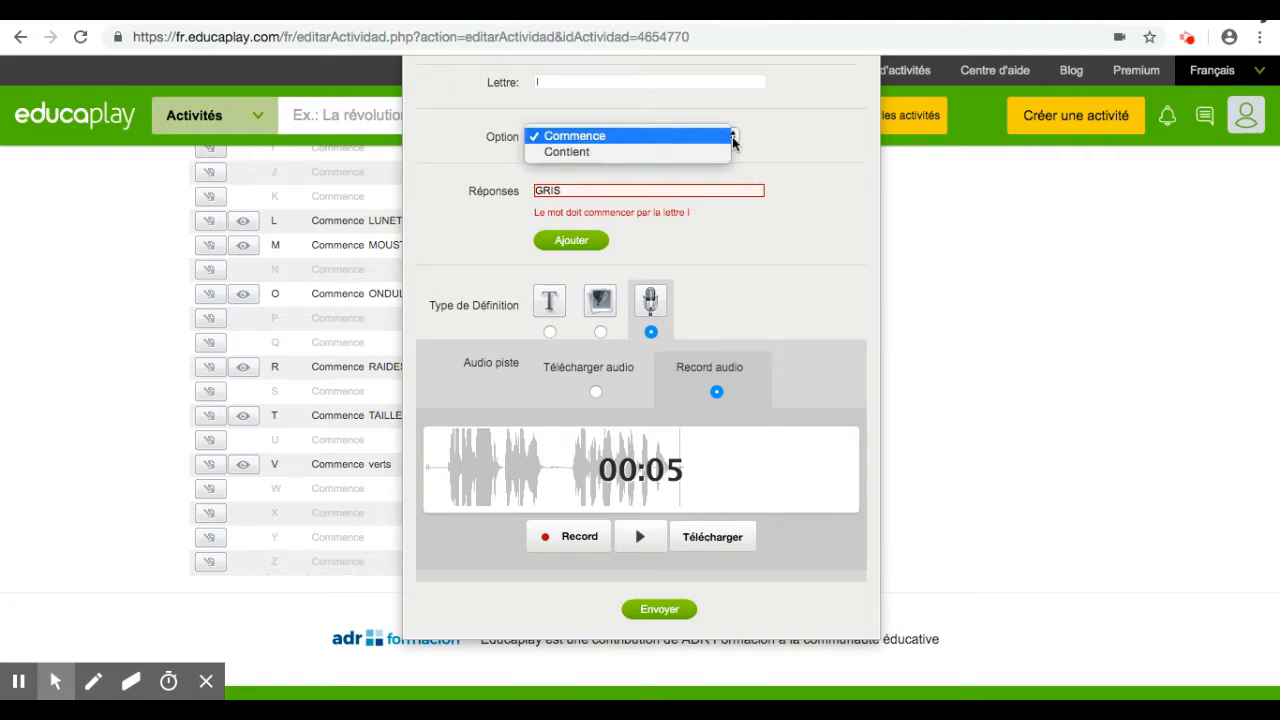
left_click(672, 159)
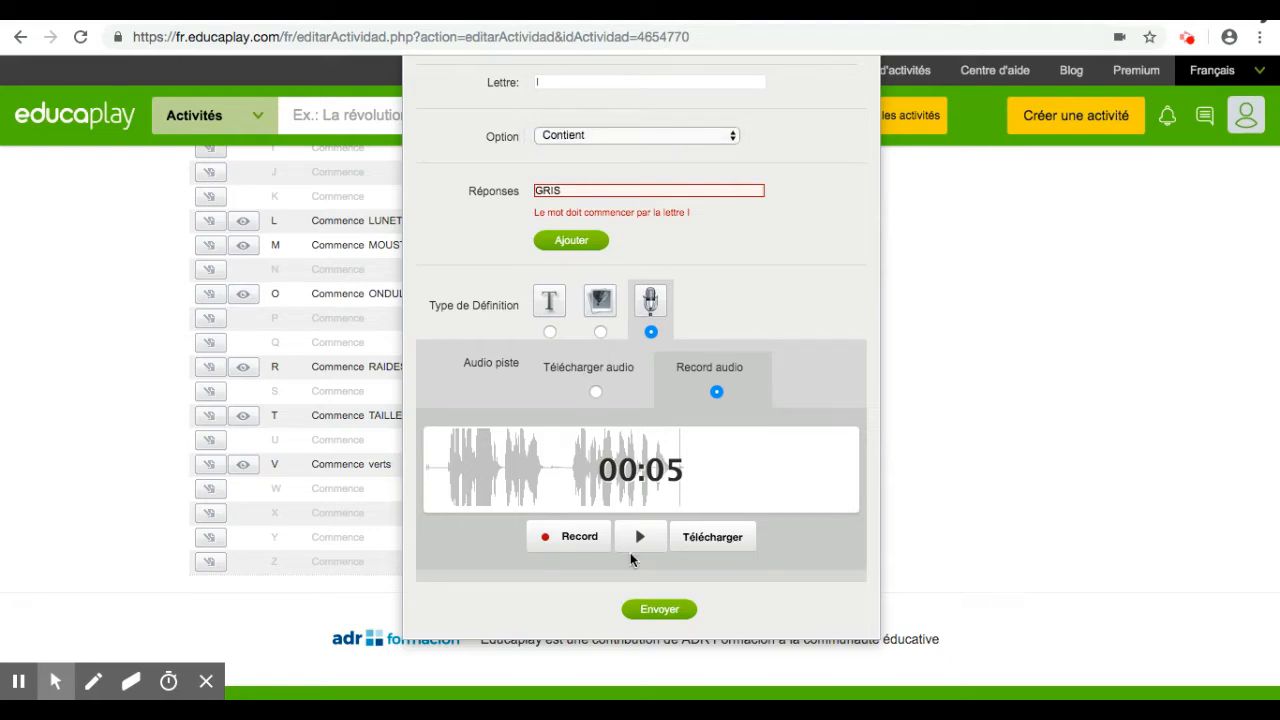
left_click(665, 606)
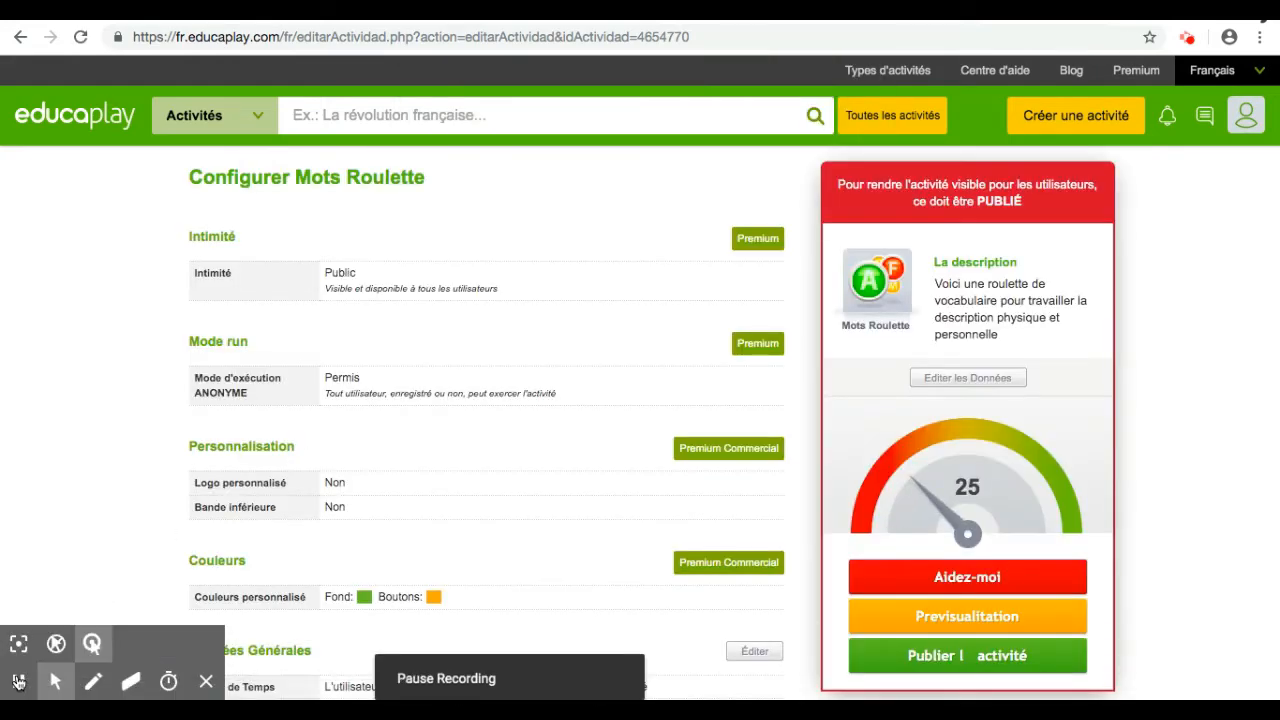
Review the roulette's configuration and its list of letters, answers and definitions from A to Z.
left_click(17, 684)
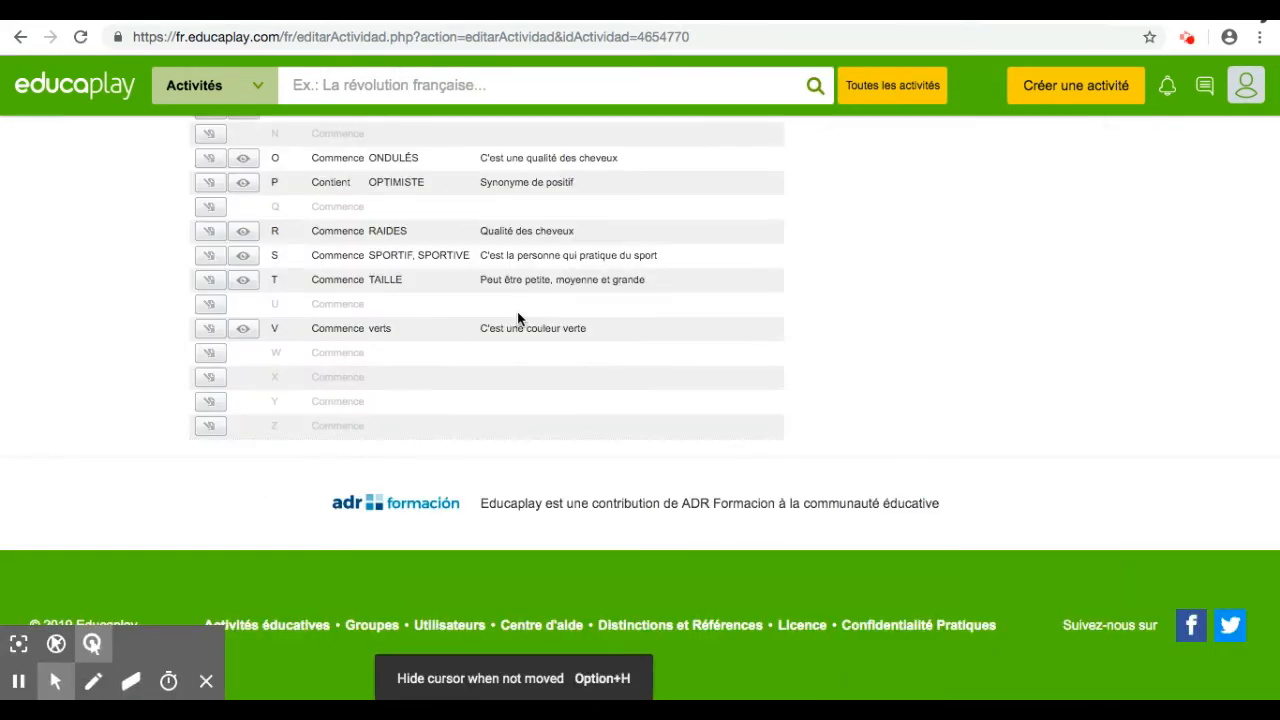
scroll(518, 318, "up", 15)
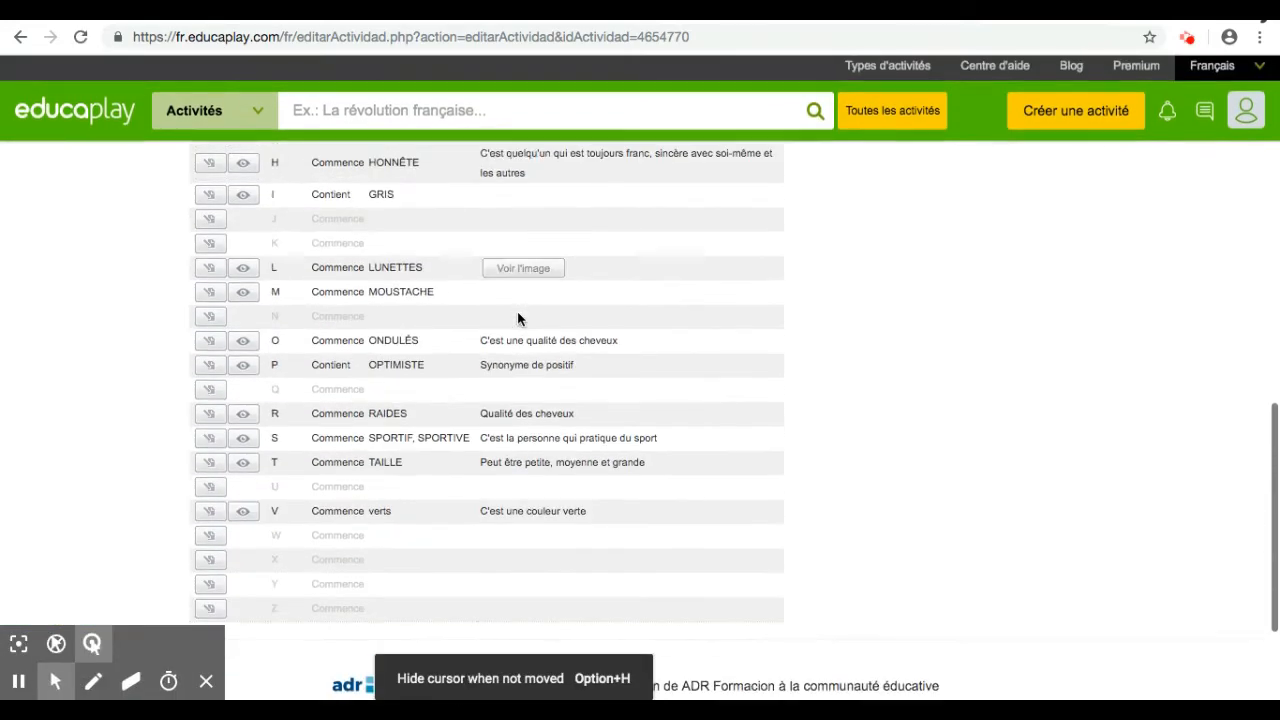
scroll(518, 320, "up", 3)
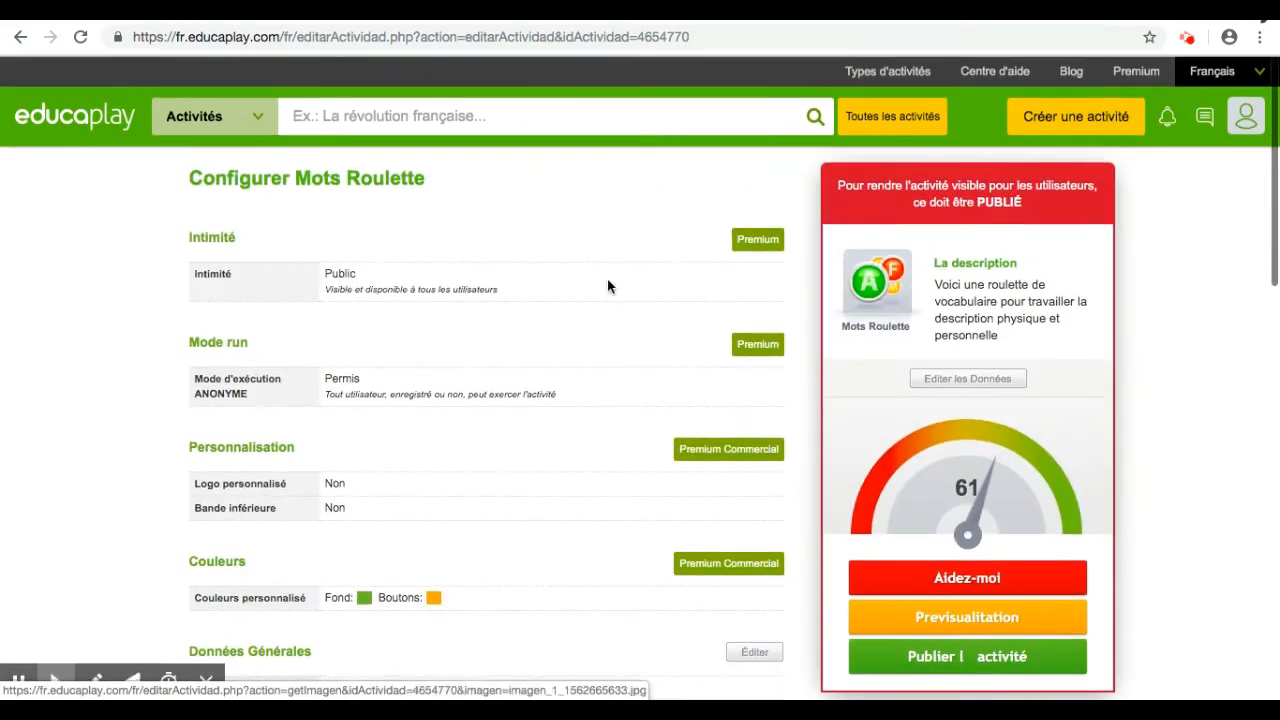
left_click(934, 620)
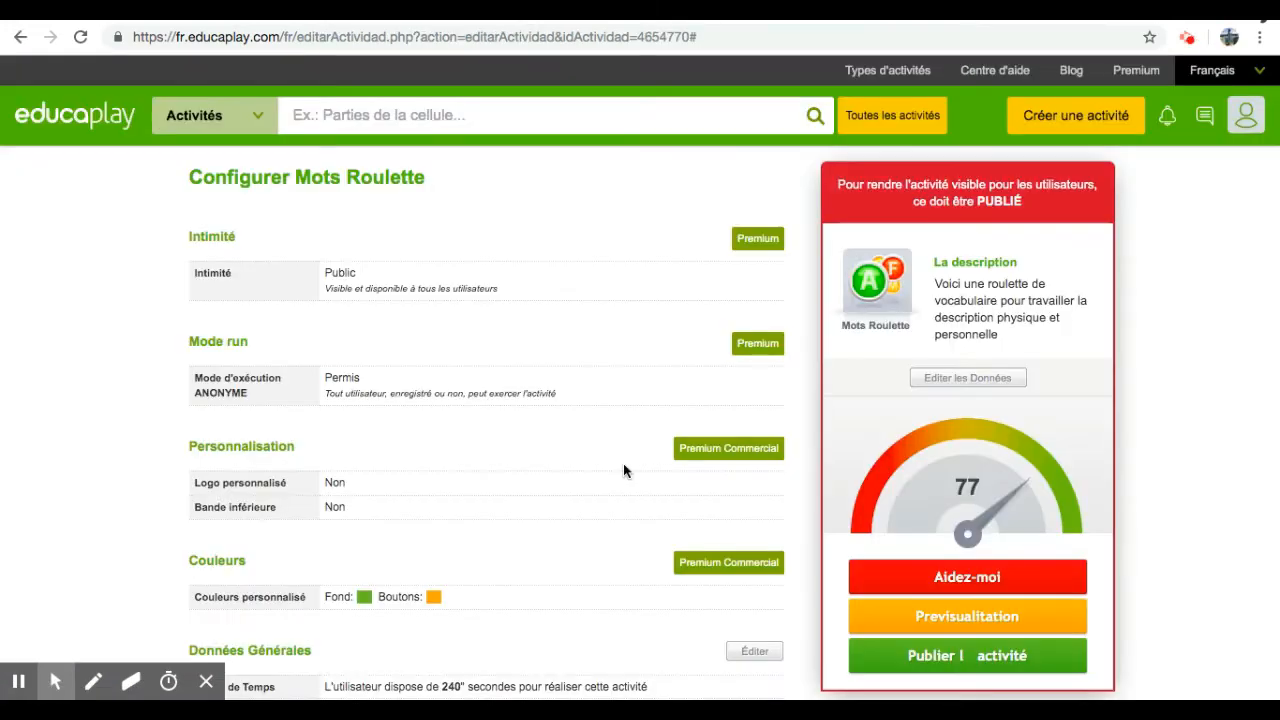
scroll(623, 463, "down", 5)
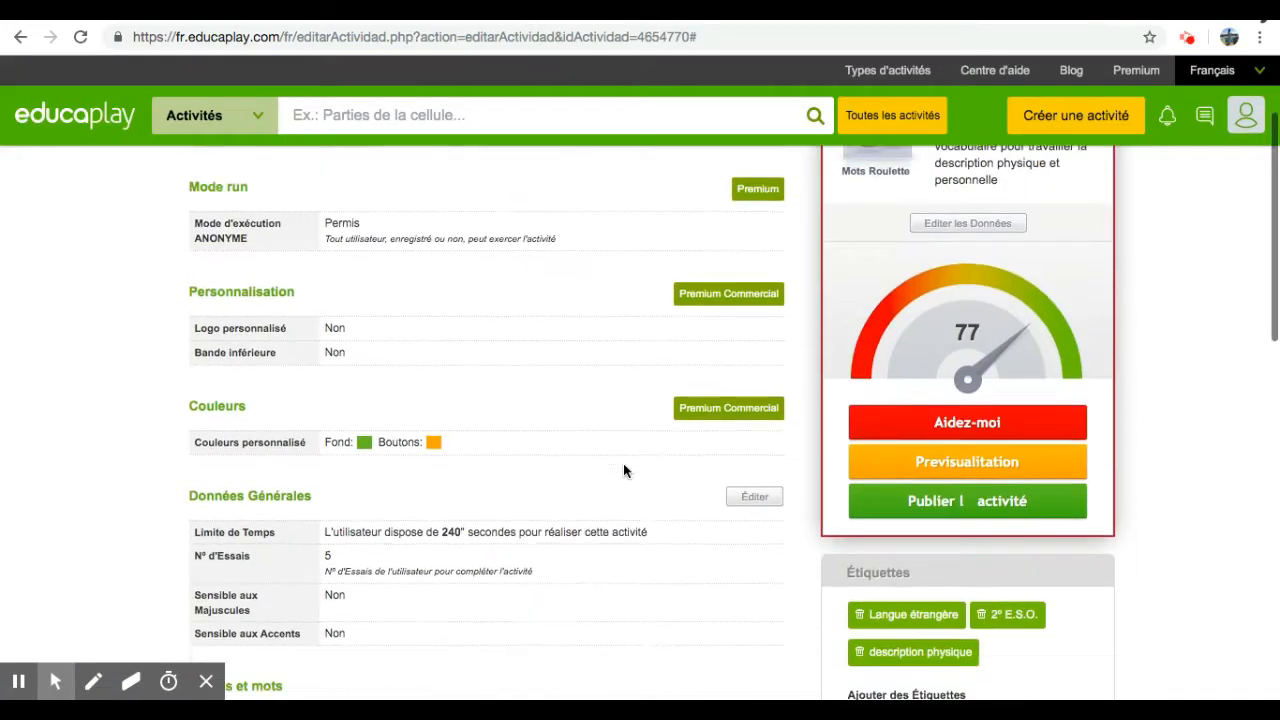
scroll(623, 463, "down", 5)
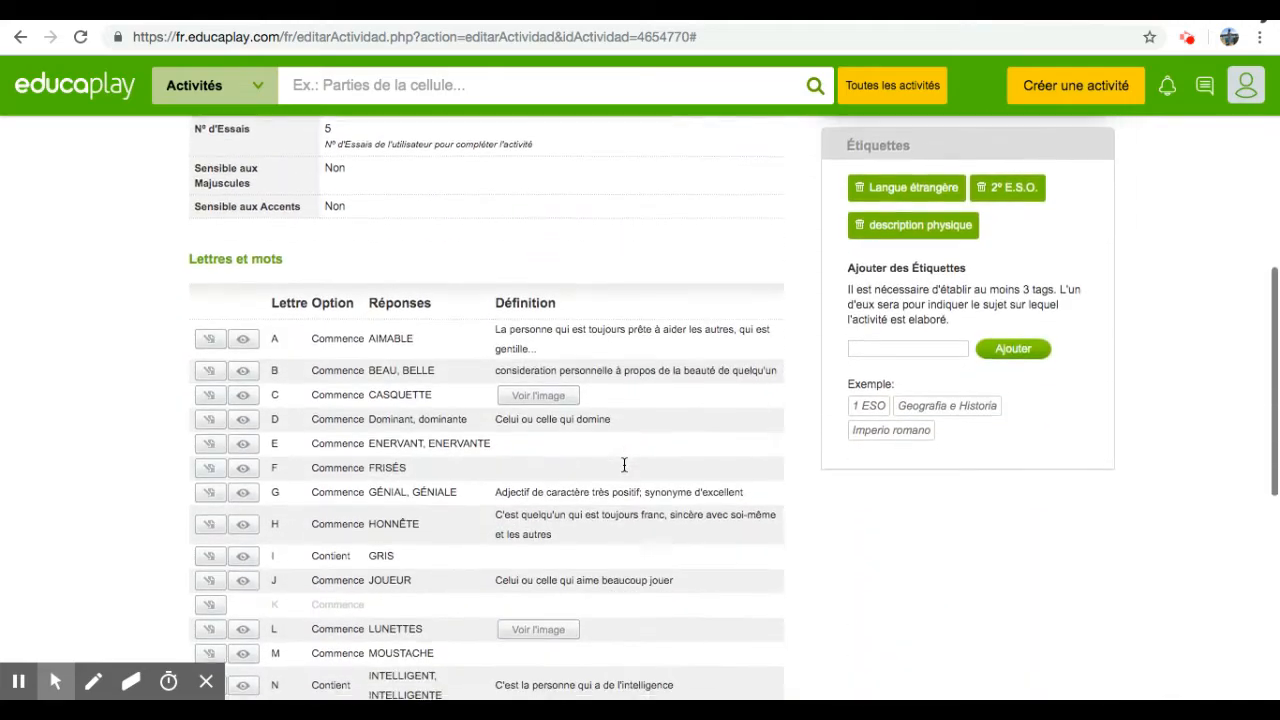
scroll(623, 470, "down", 5)
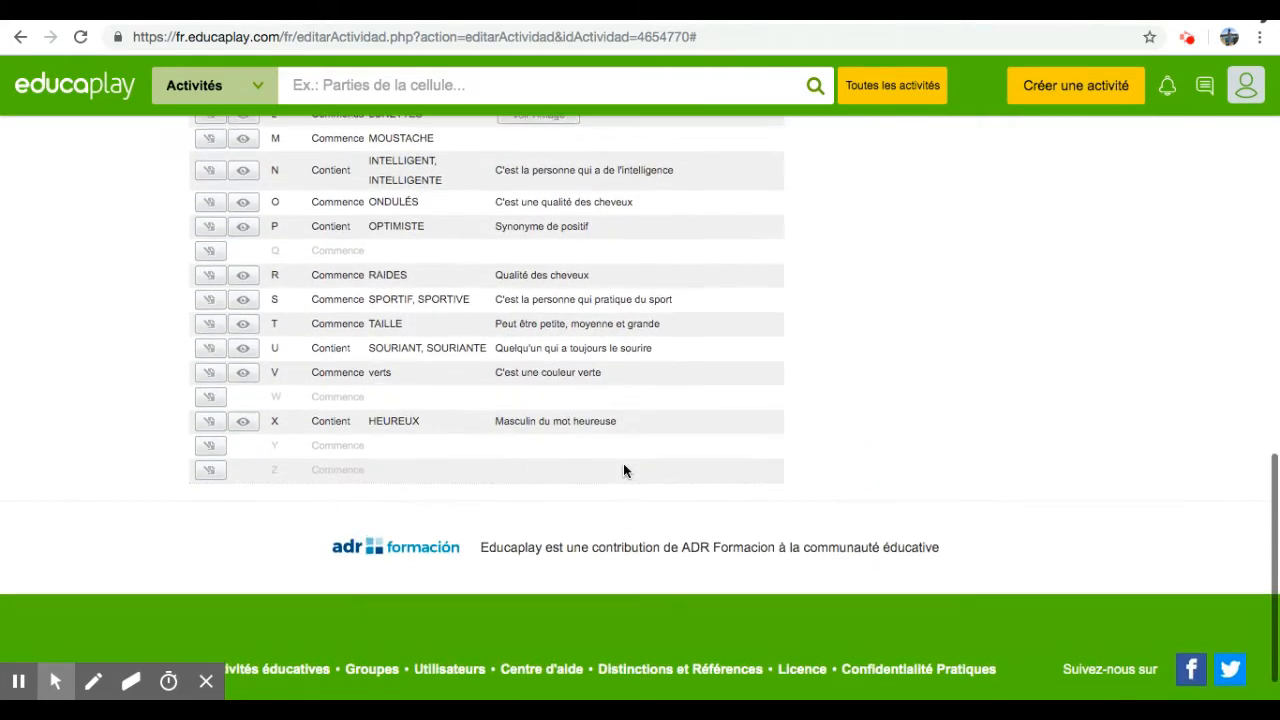
scroll(623, 463, "up", 10)
scroll(706, 443, "up", 2)
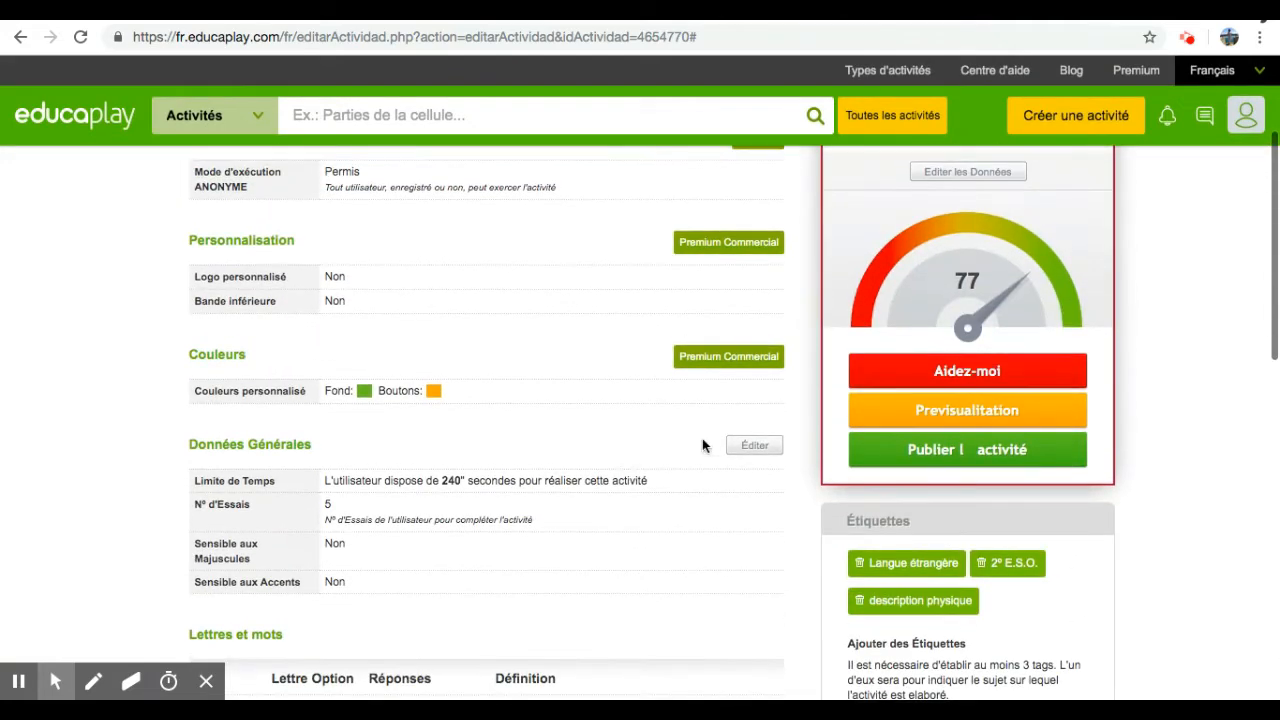
scroll(757, 437, "up", 3)
scroll(755, 437, "up", 1)
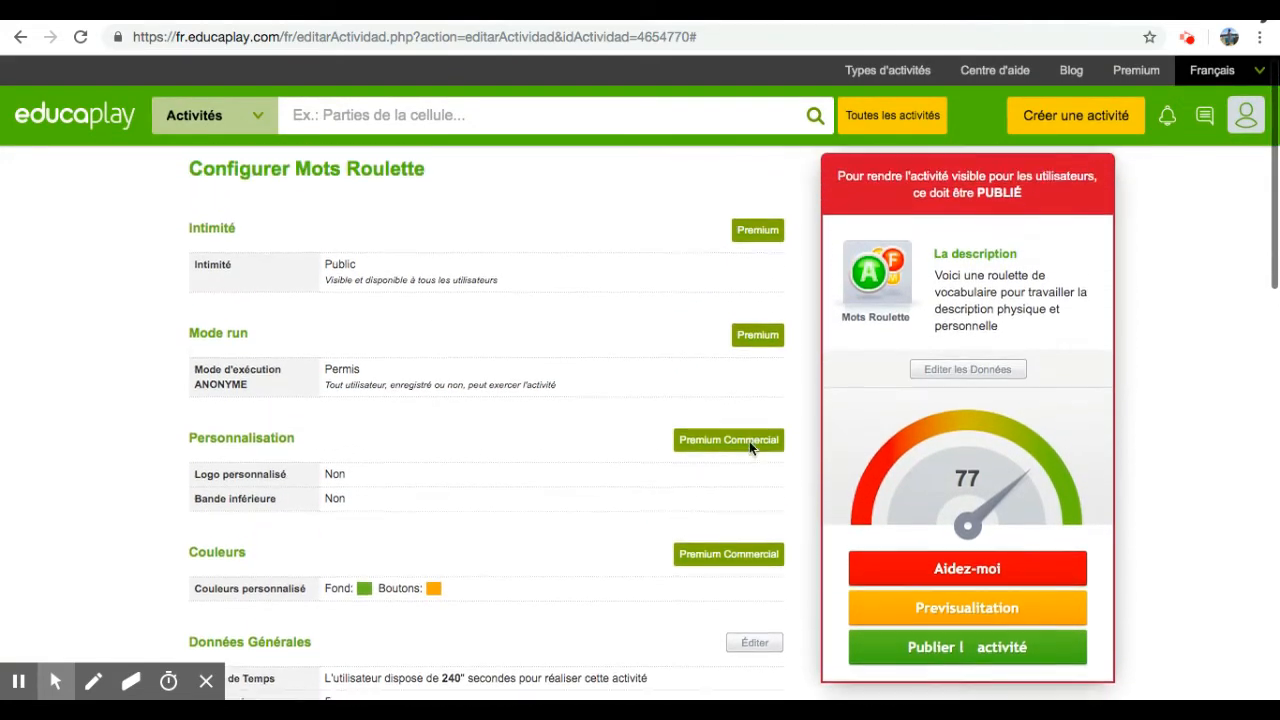
Set the roulette's general data to a time limit of 300 seconds and 6 attempts.
scroll(481, 577, "down", 2)
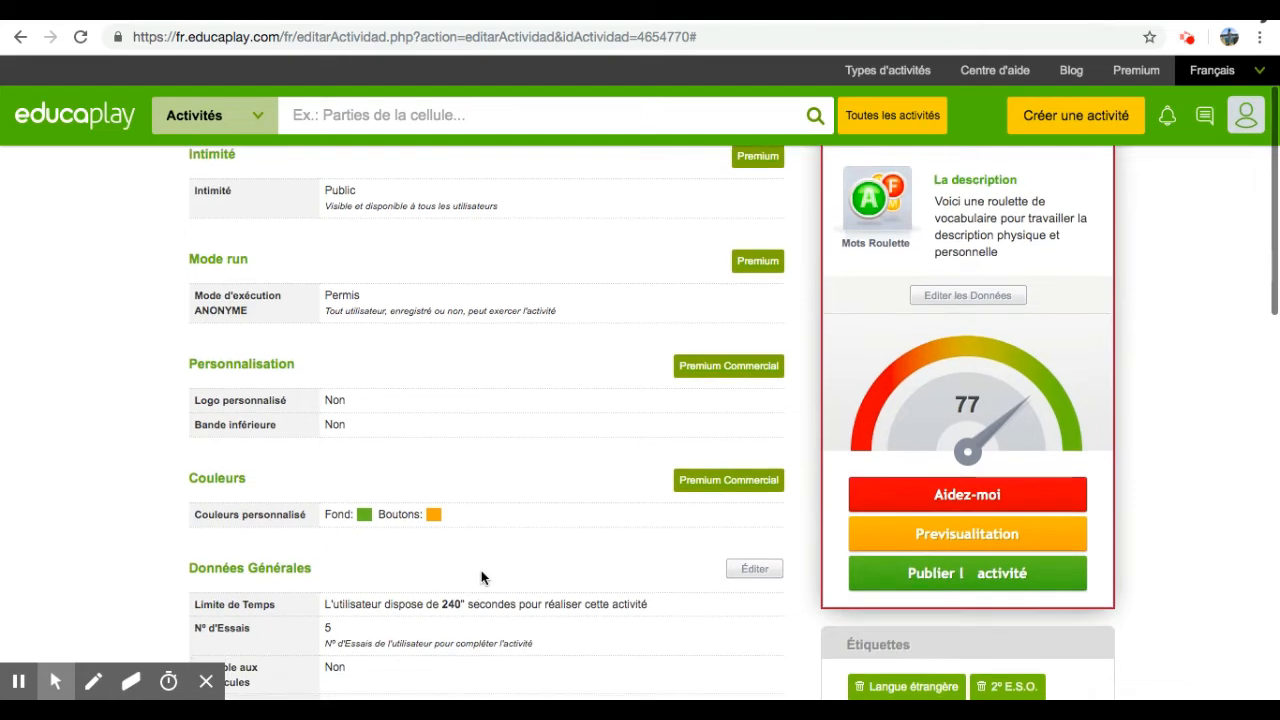
scroll(481, 577, "down", 2)
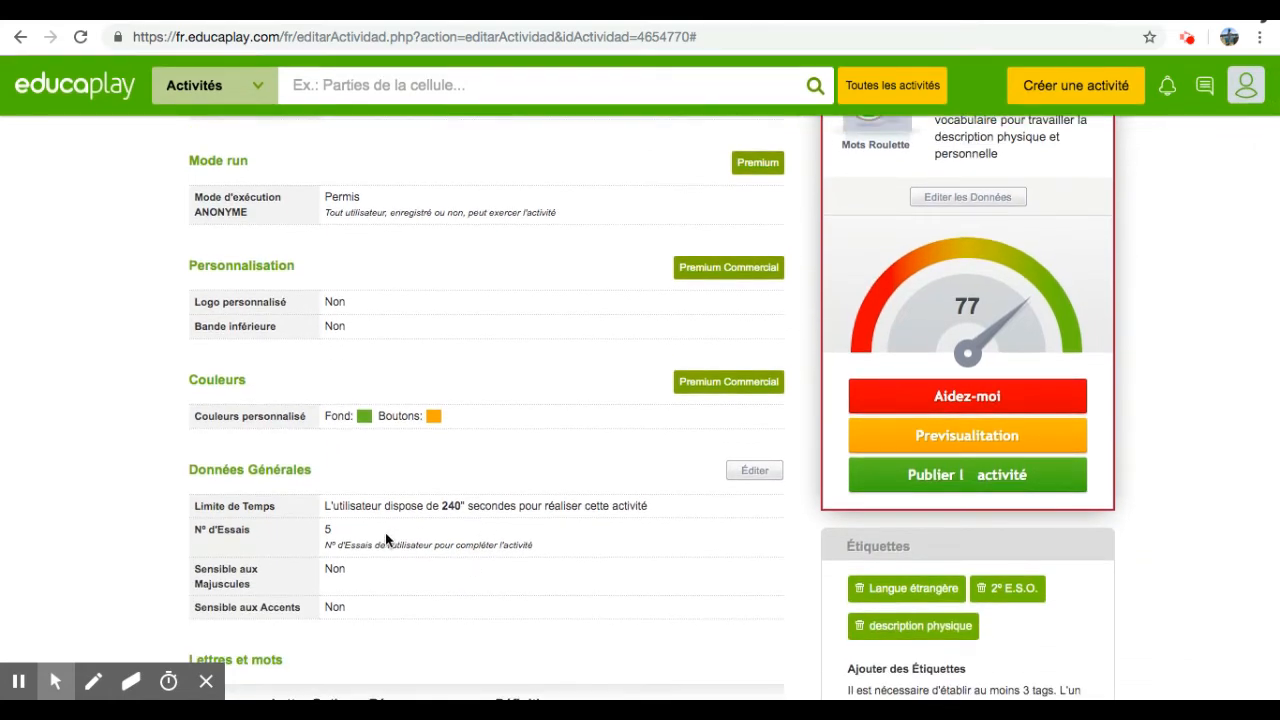
left_click(754, 473)
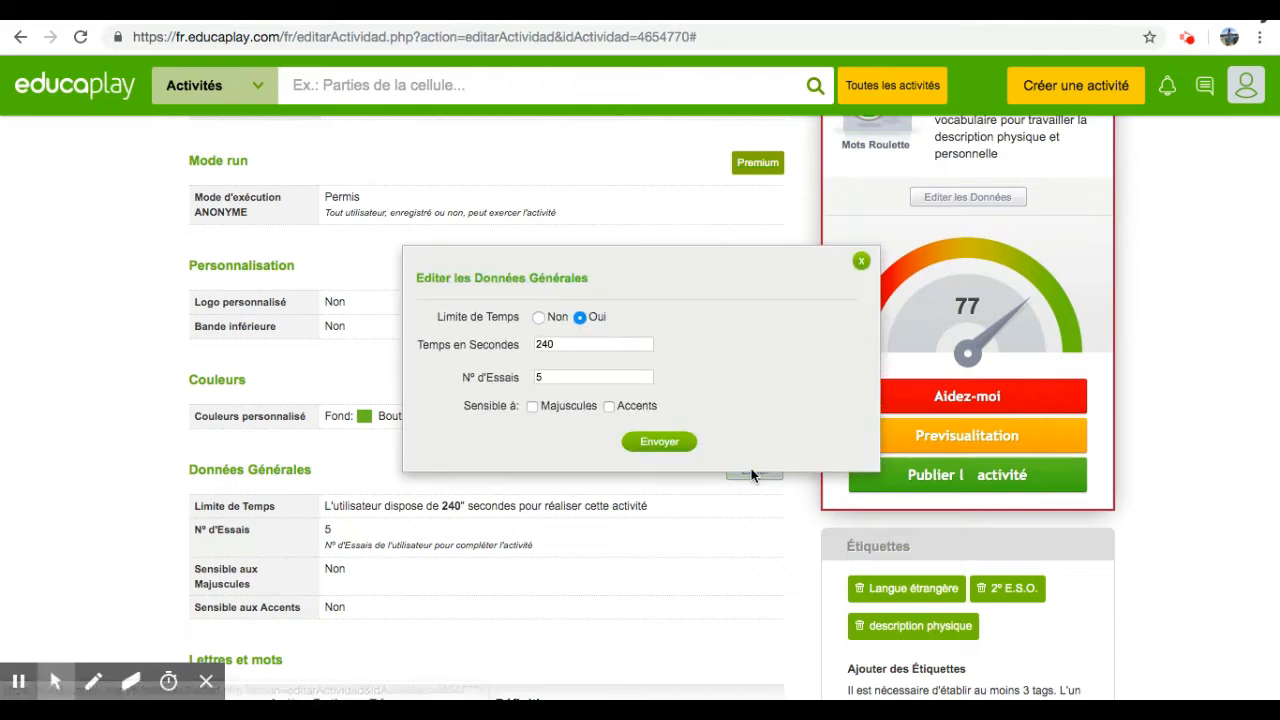
left_click(560, 348)
key("BackSpace")
key("BackSpace")
type("30")
left_click(560, 378)
key("BackSpace")
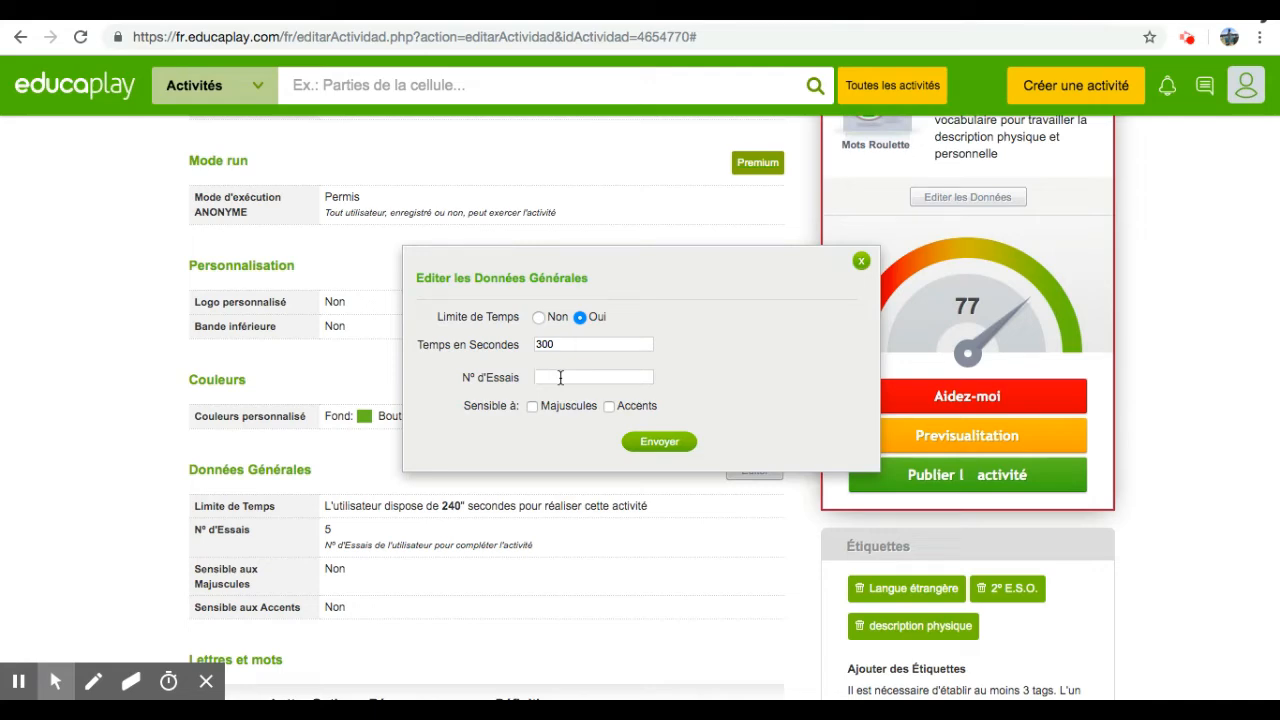
type("6")
left_click(648, 445)
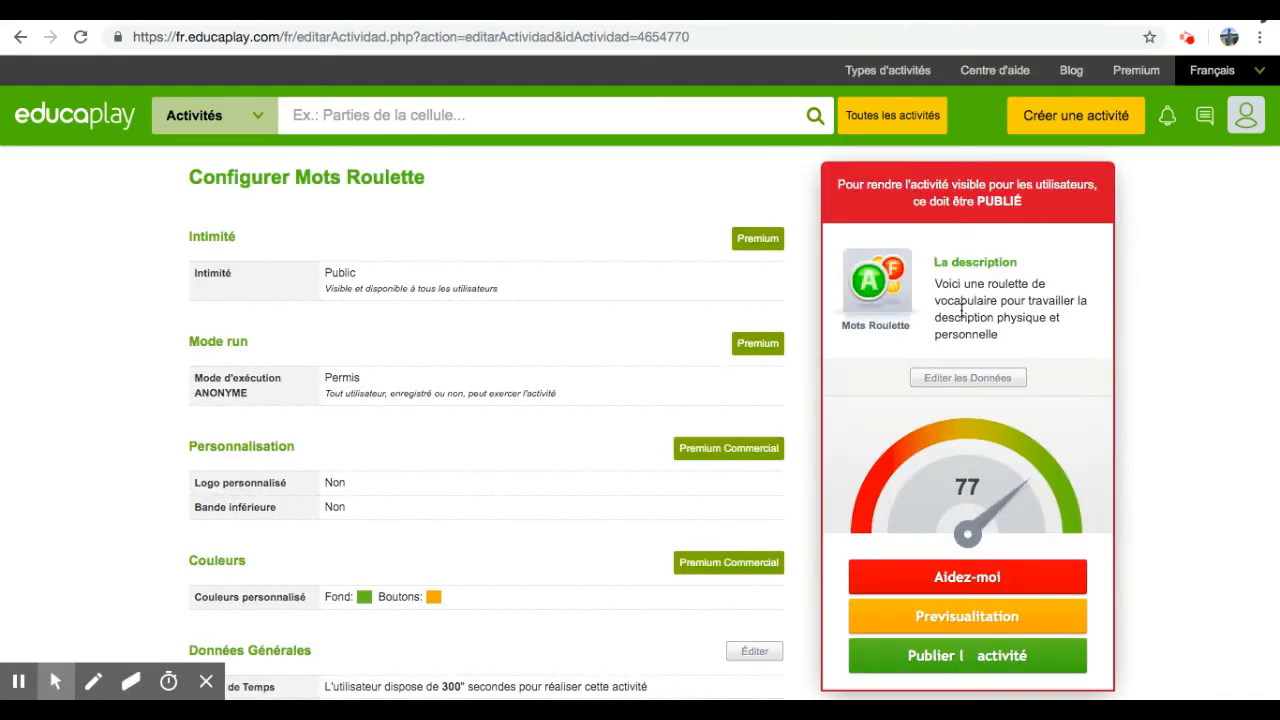
Preview the activity, dismiss the advertisement and start the roulette game.
scroll(961, 313, "down", 3)
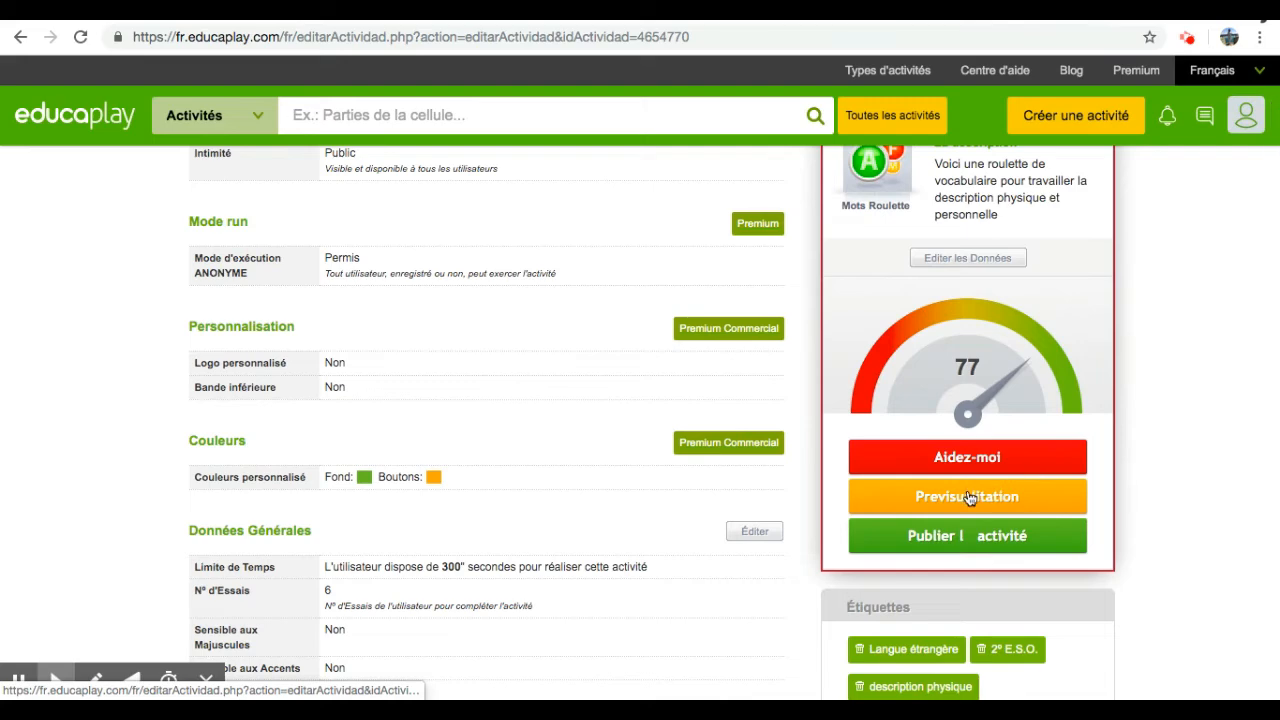
left_click(967, 497)
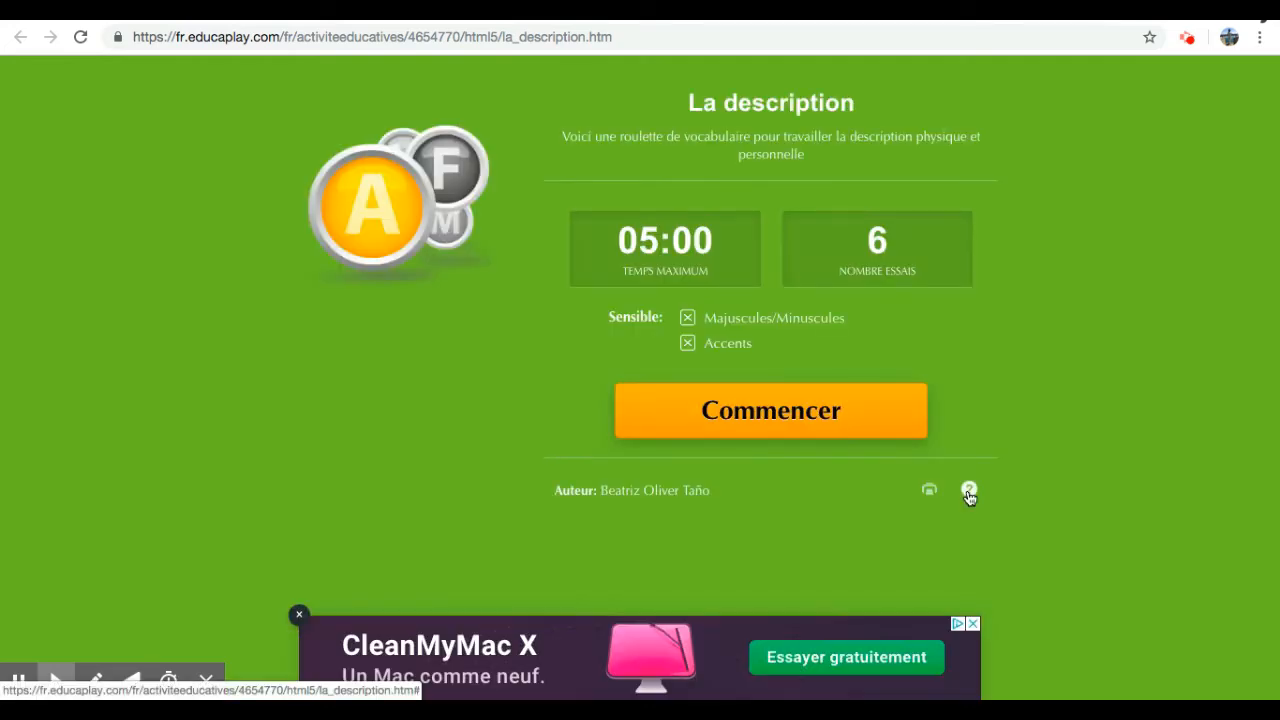
left_click(972, 623)
left_click(298, 614)
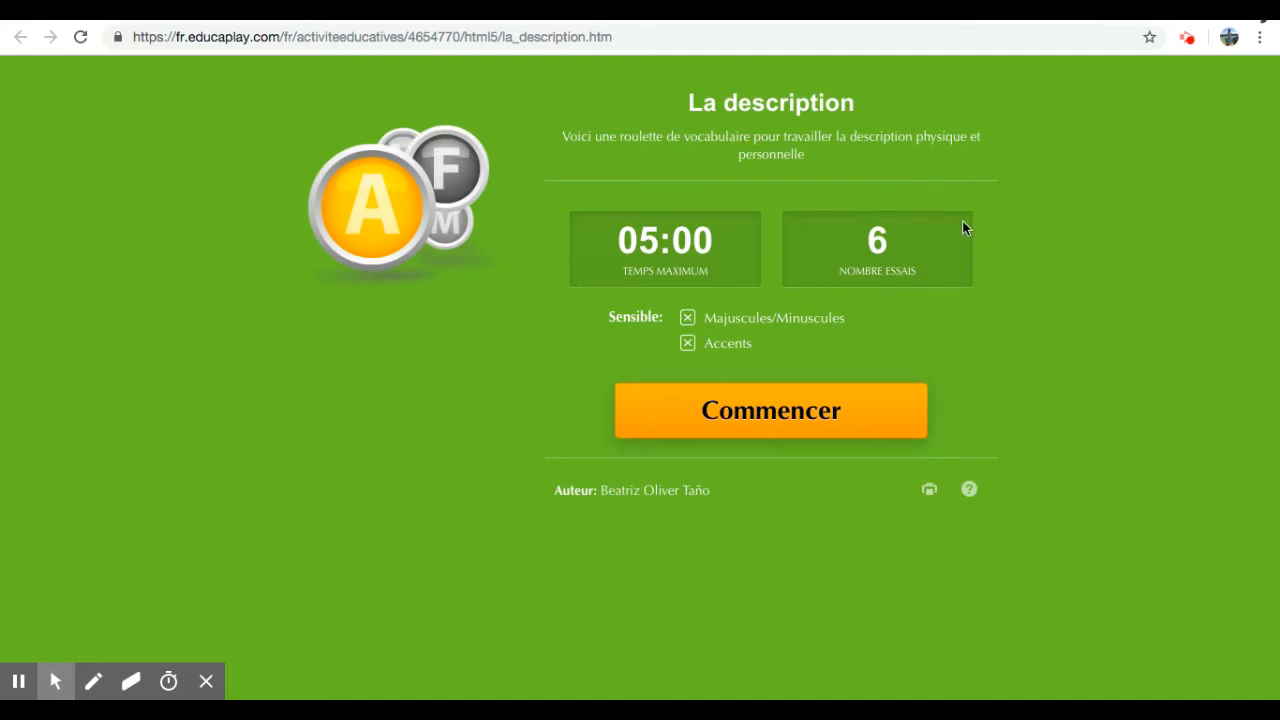
left_click(773, 418)
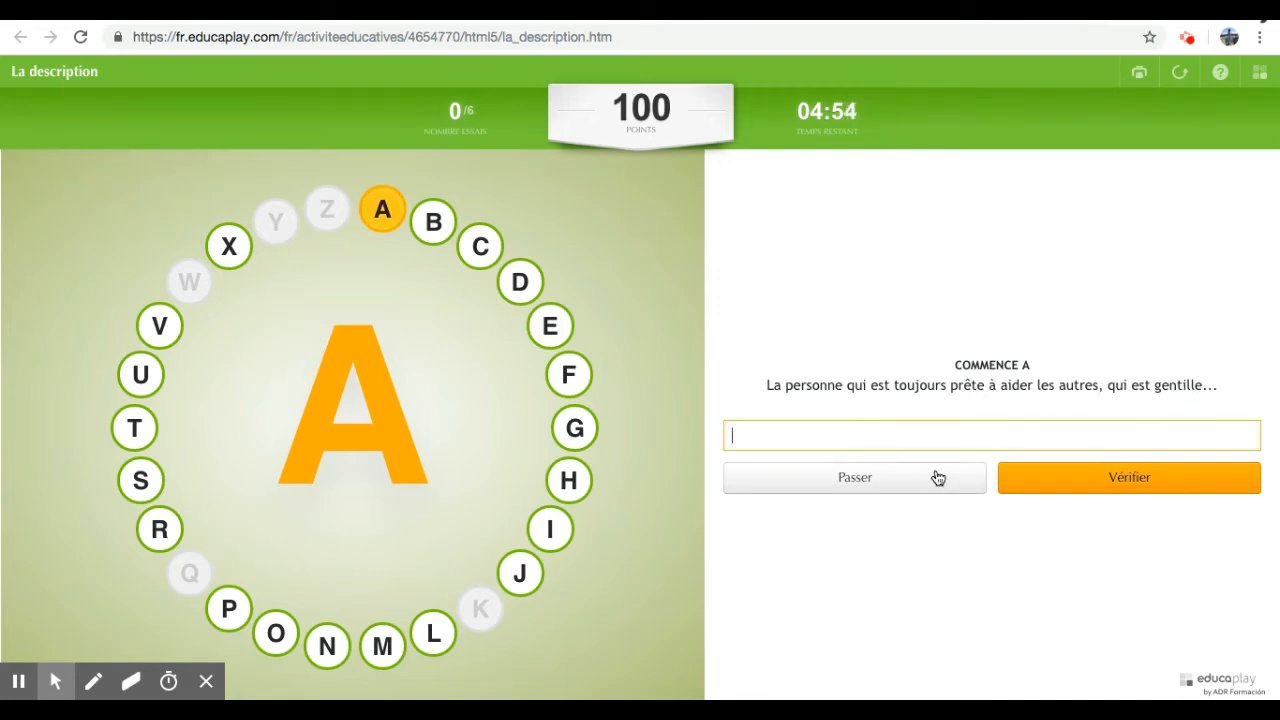
Pass letter A, answer letter B with "beau, belle" and letter C with "casquette".
left_click(890, 482)
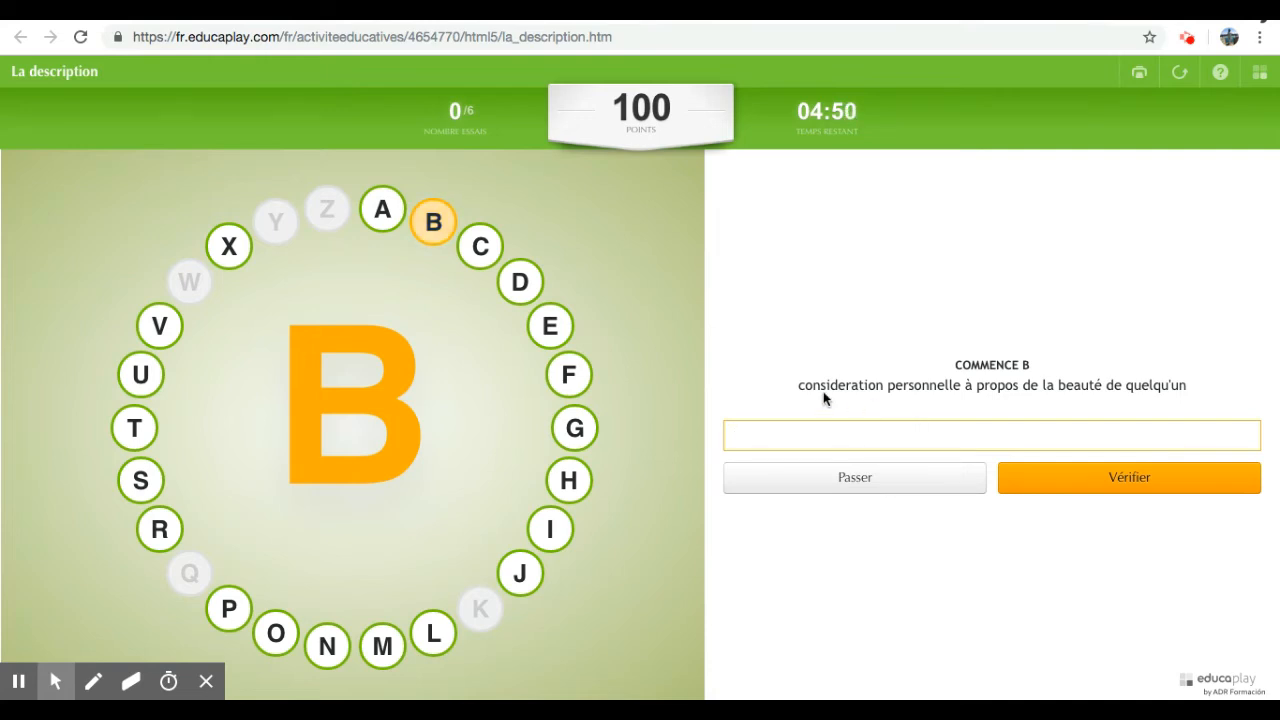
type("beau, belle")
left_click(1134, 482)
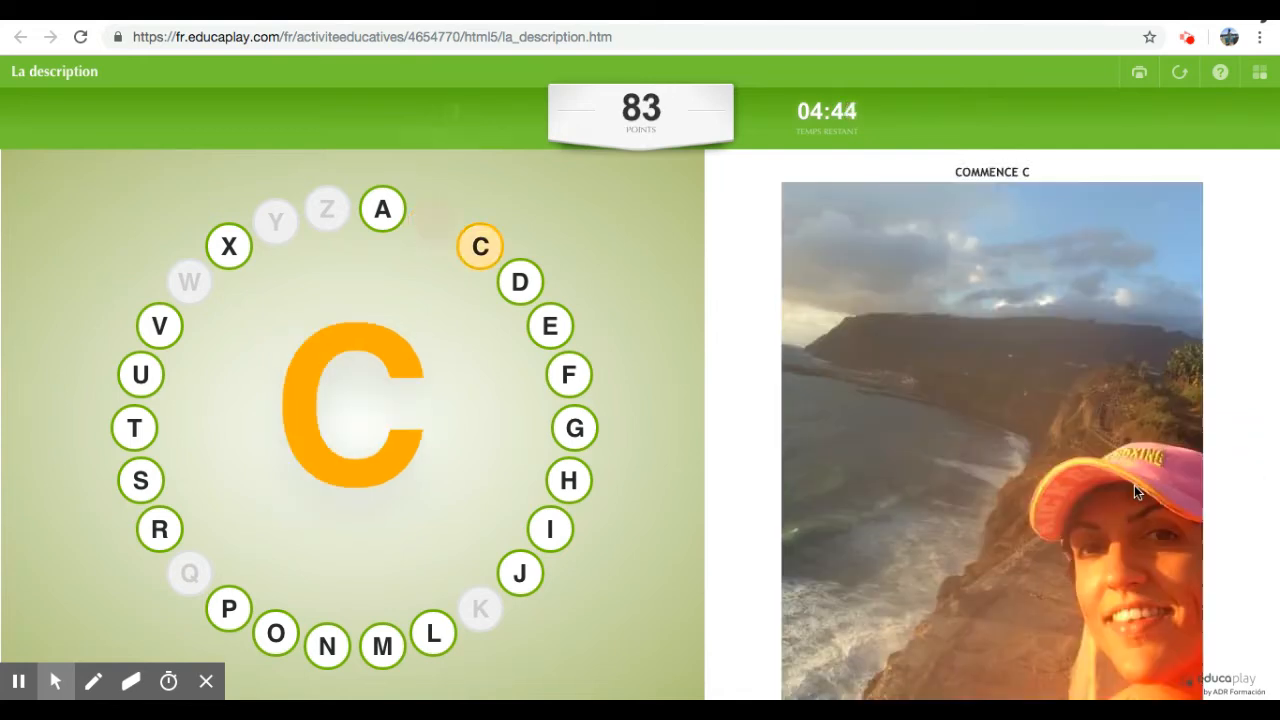
scroll(1135, 466, "down", 3)
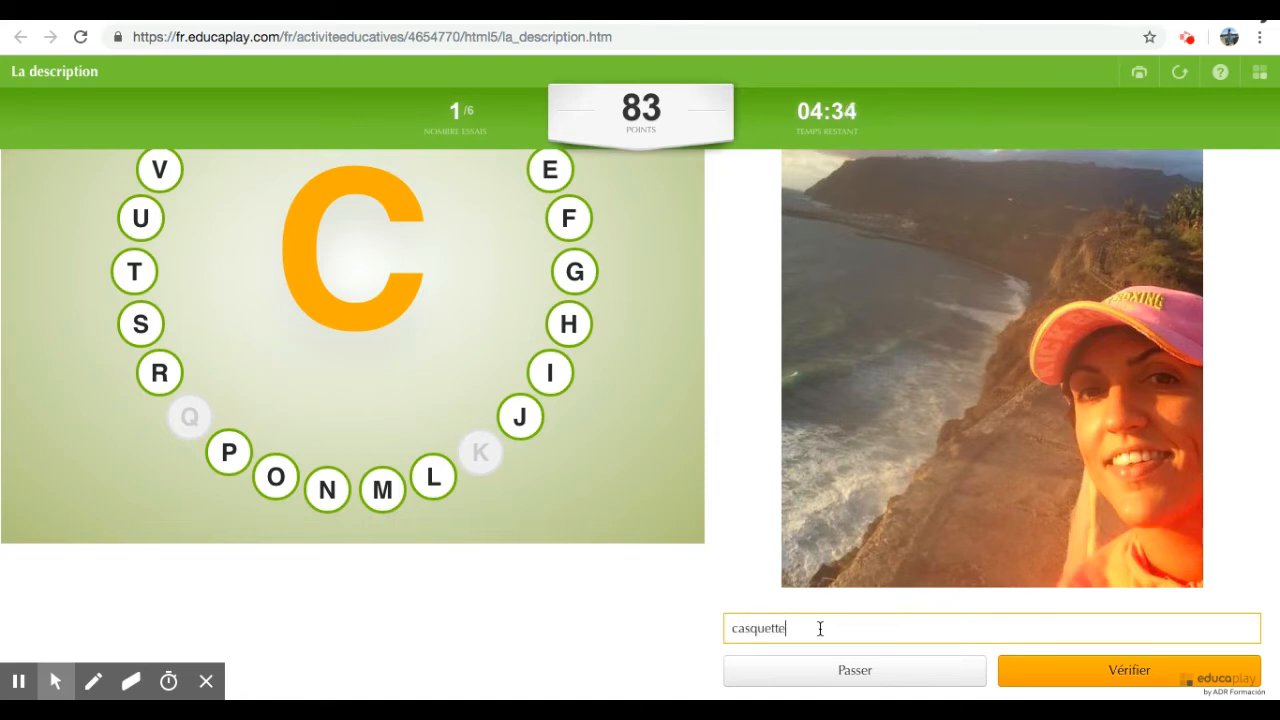
left_click(1080, 673)
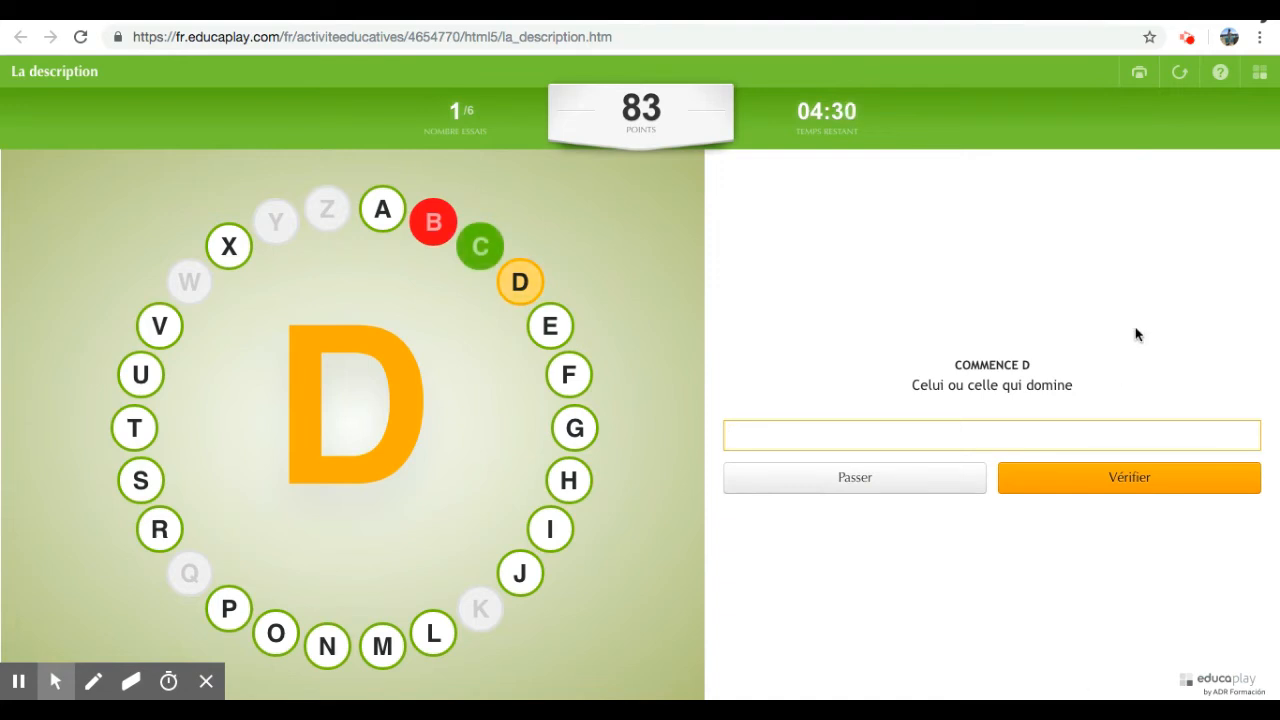
Answer letter D with "dominant, dominante" and pass letters E and F.
type("dominant, dominante")
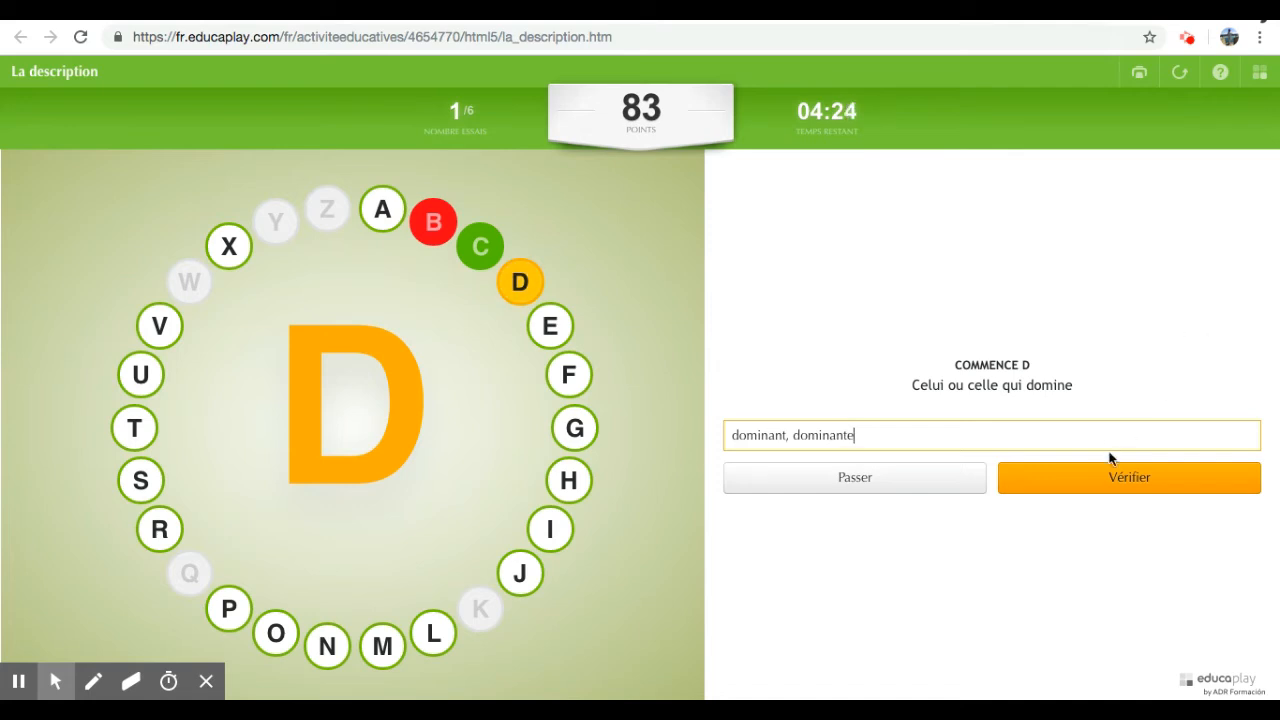
left_click(1094, 487)
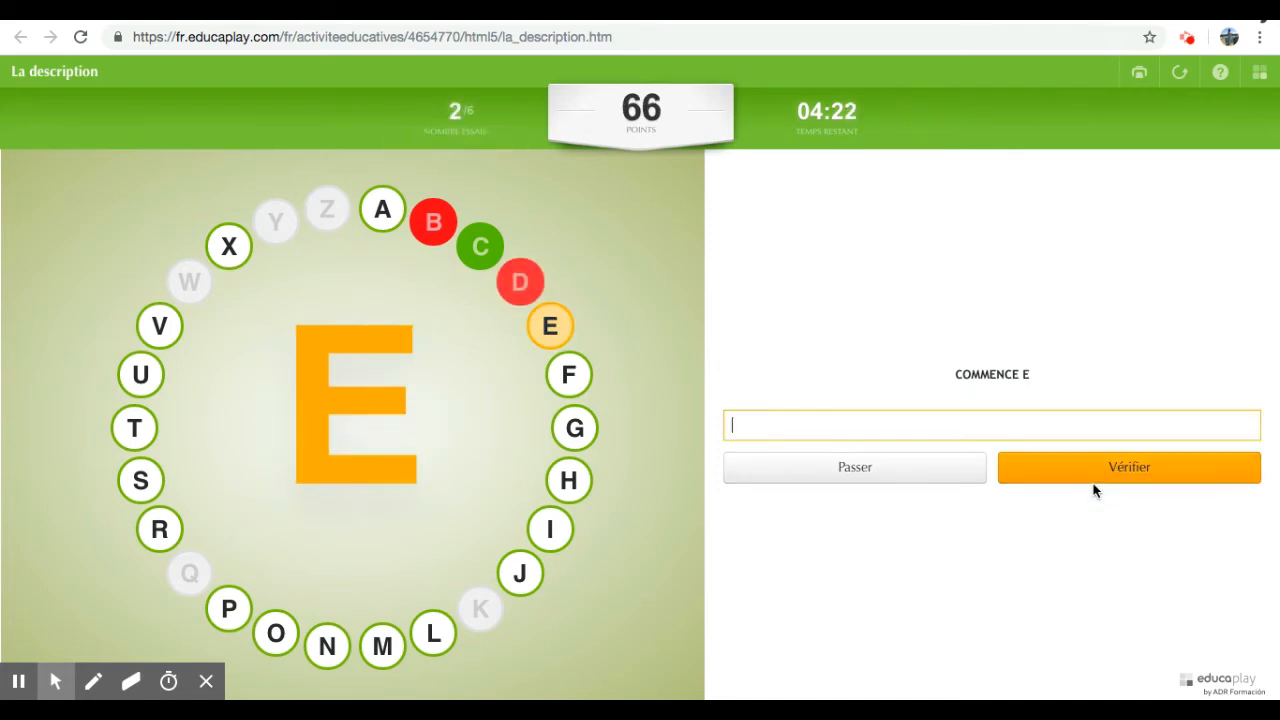
left_click(868, 477)
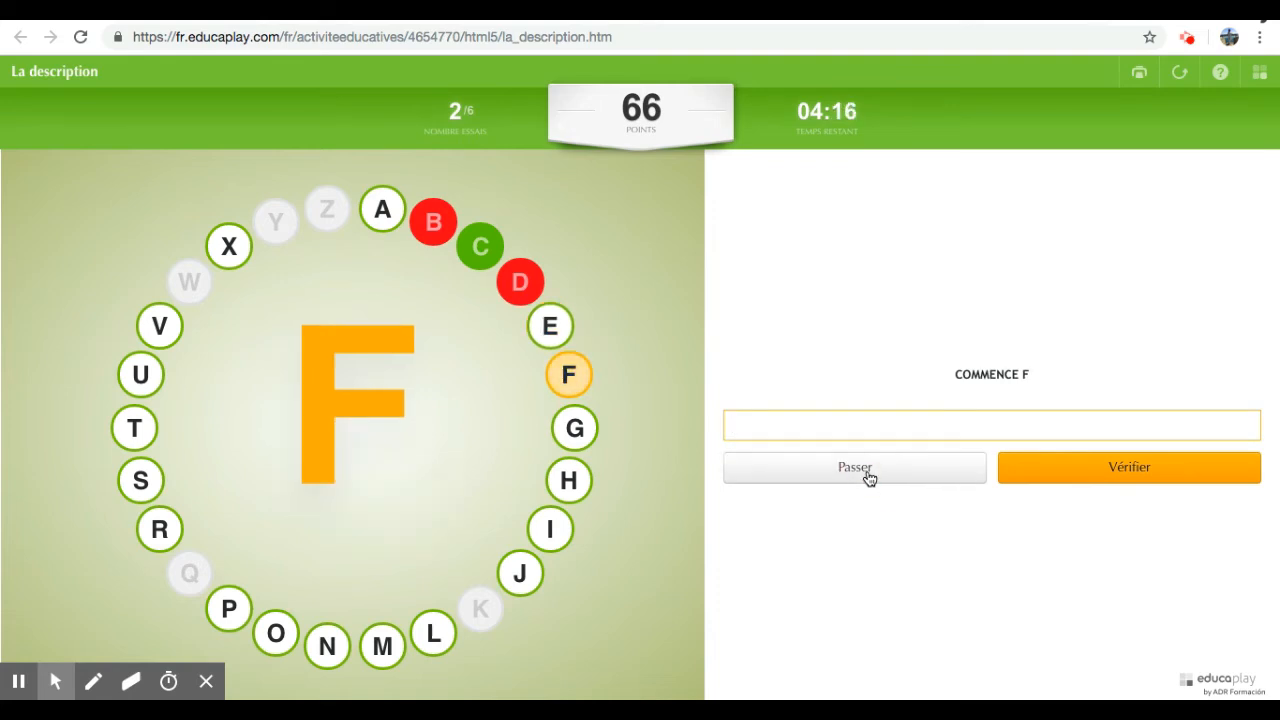
left_click(868, 478)
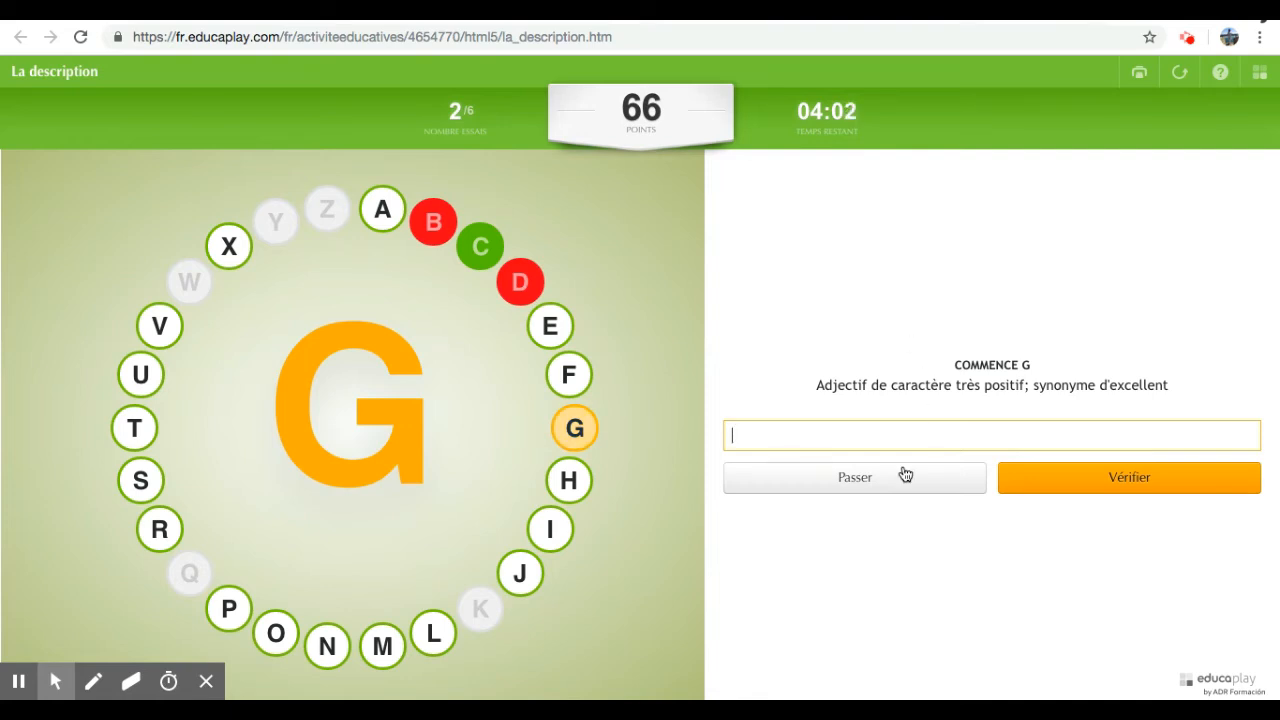
Answer letter G with "génial" and letter U with "souriant, souriante", verifying each answer.
type("génial")
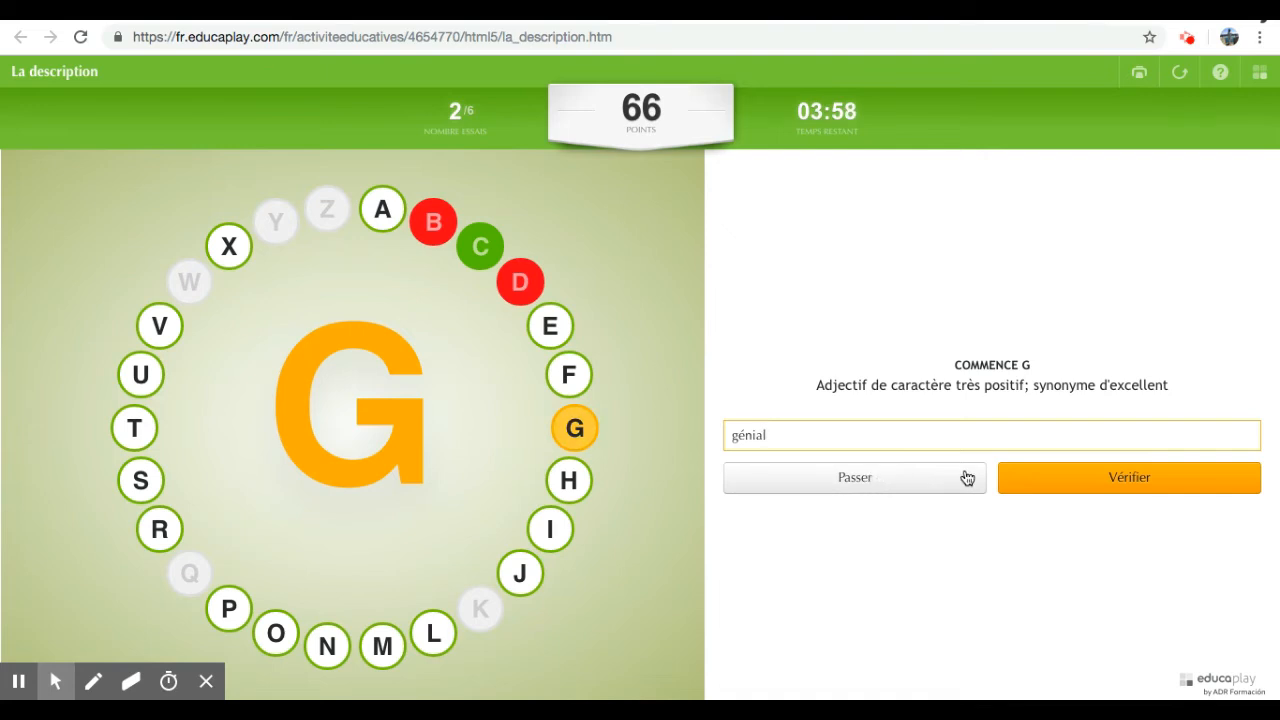
left_click(1032, 492)
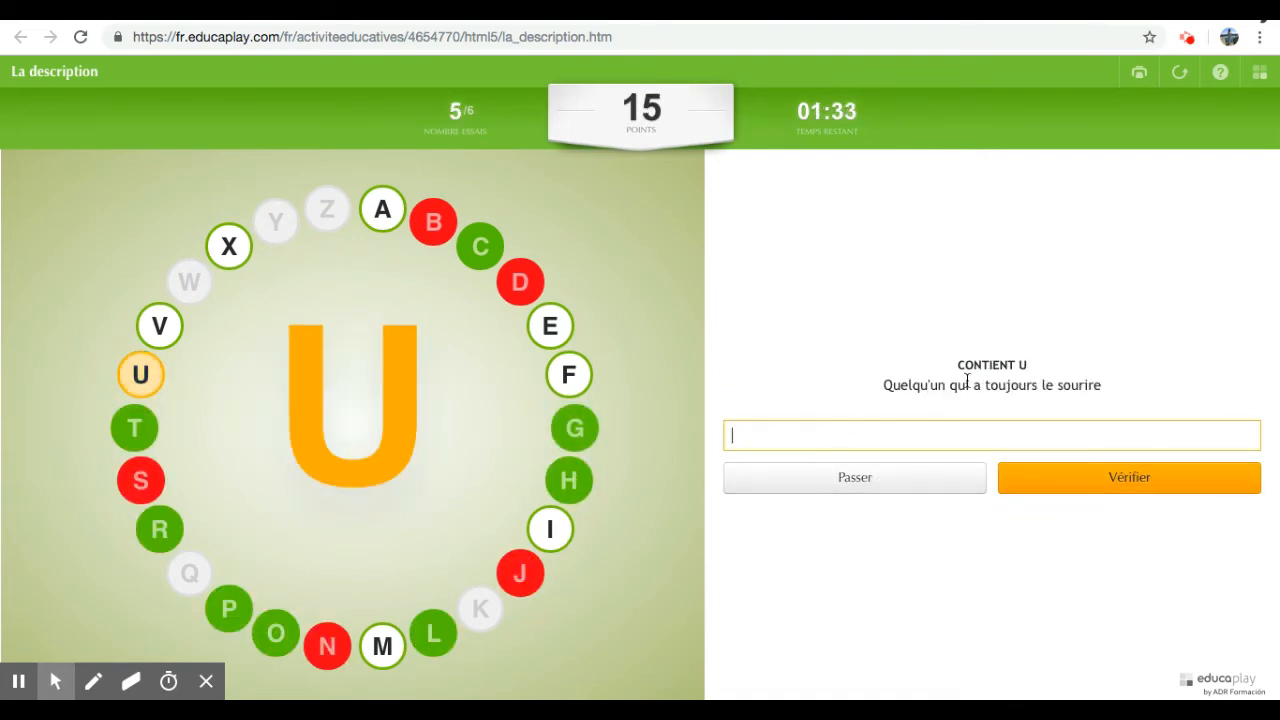
type("souriant, souriante")
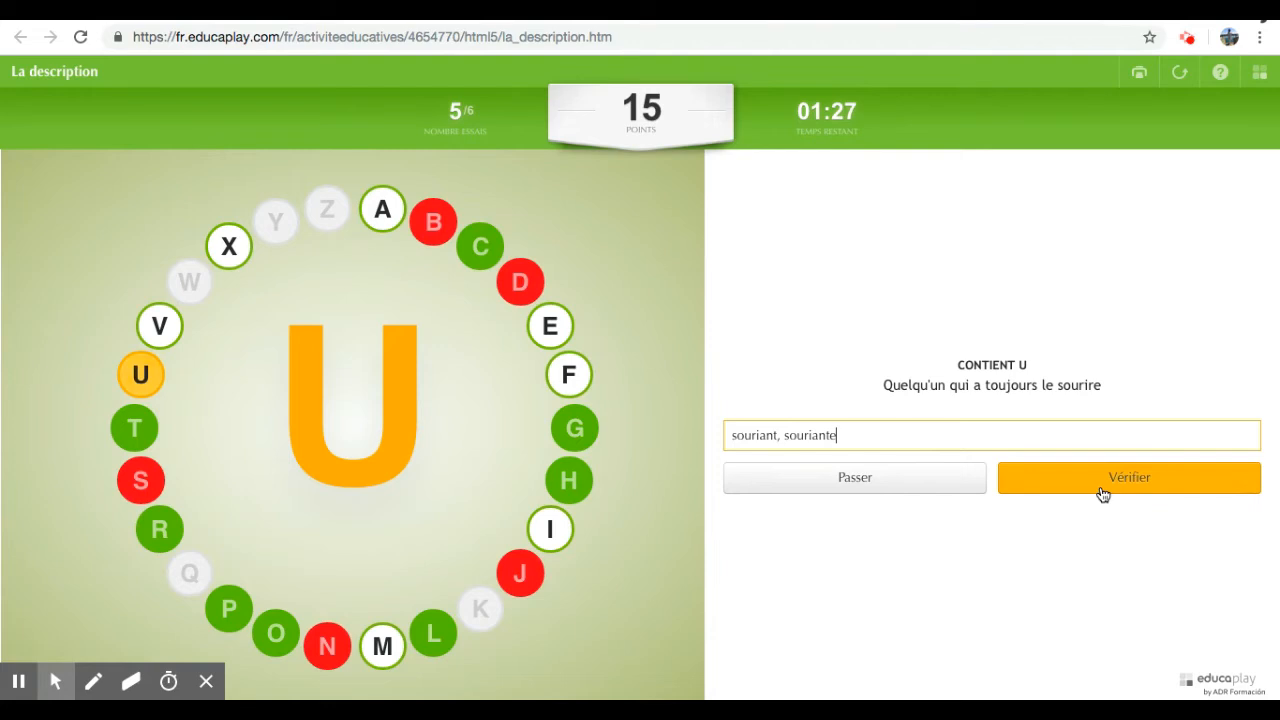
left_click(1102, 494)
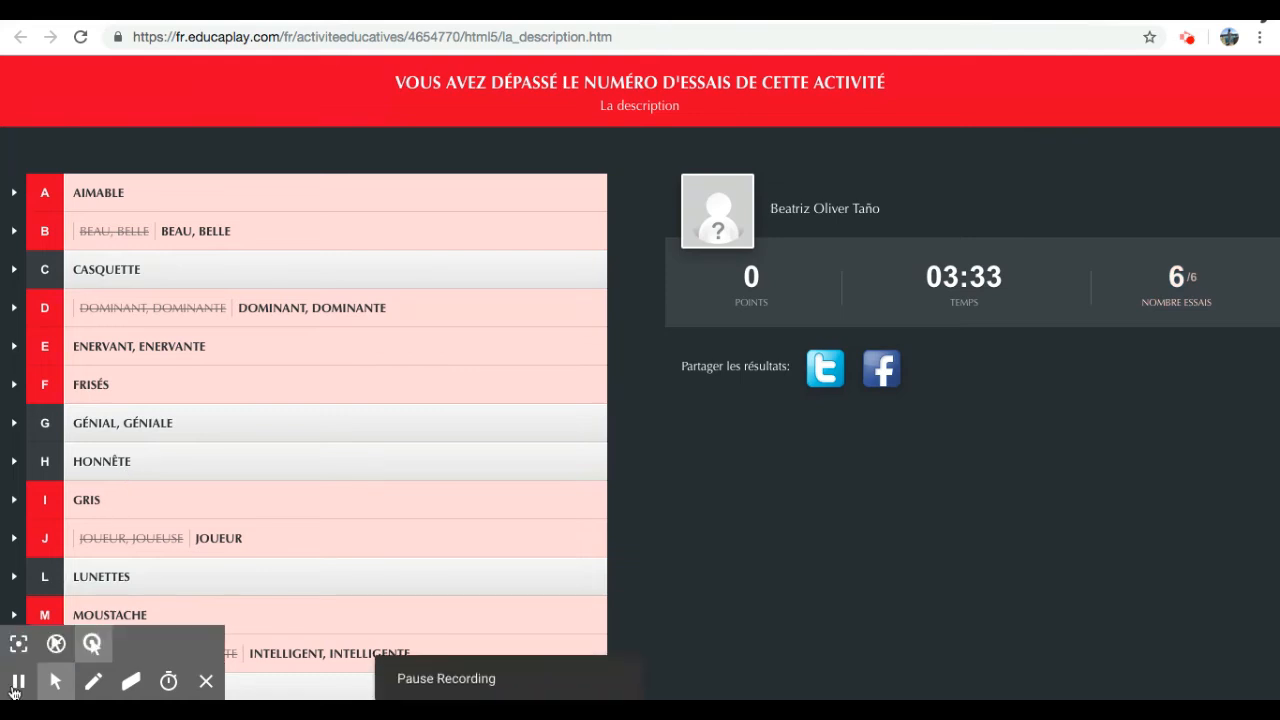
Review the game's results, comparing the given and correct answers for each letter from A to X.
scroll(14, 691, "down", 2)
scroll(140, 446, "down", 3)
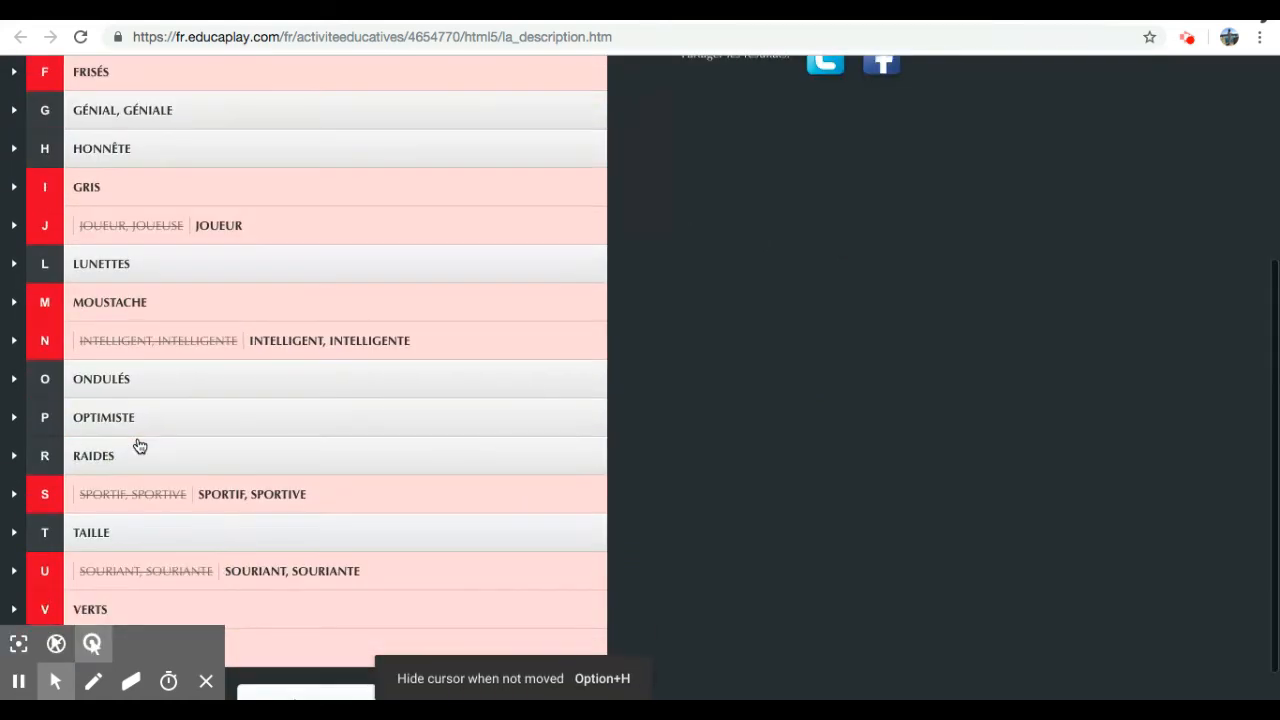
scroll(140, 446, "down", 1)
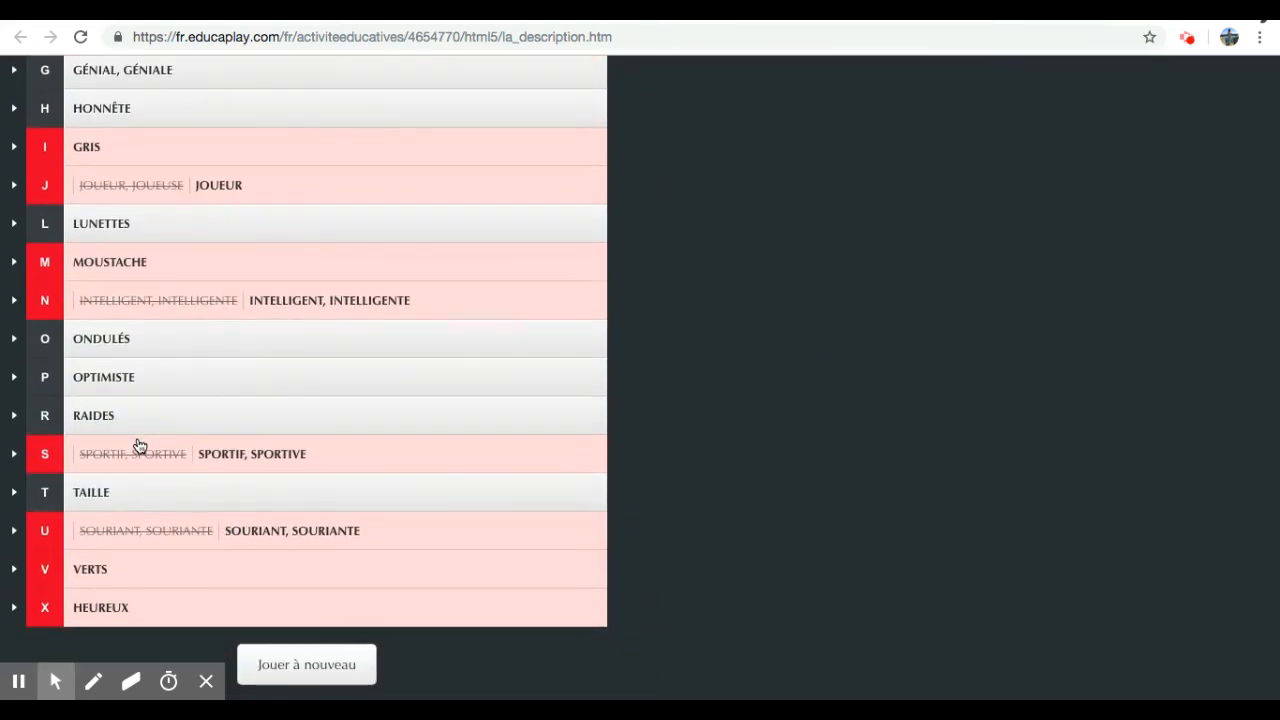
scroll(140, 446, "up", 3)
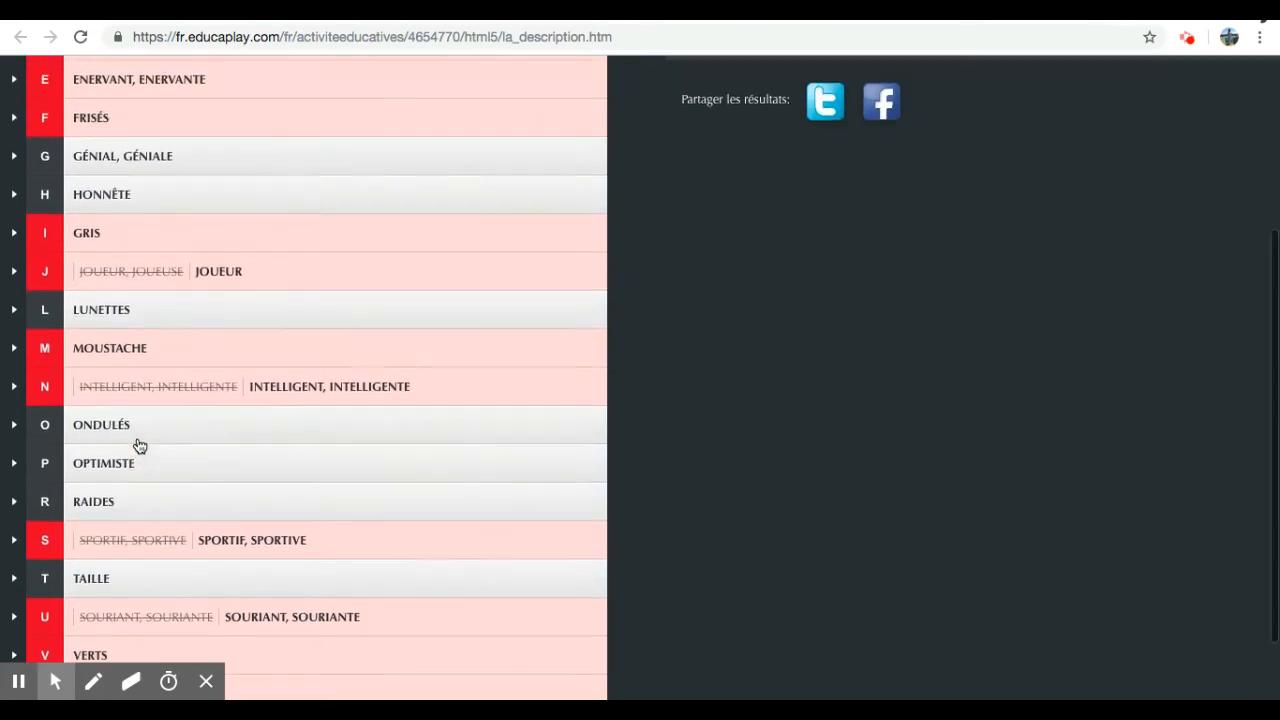
scroll(140, 446, "up", 3)
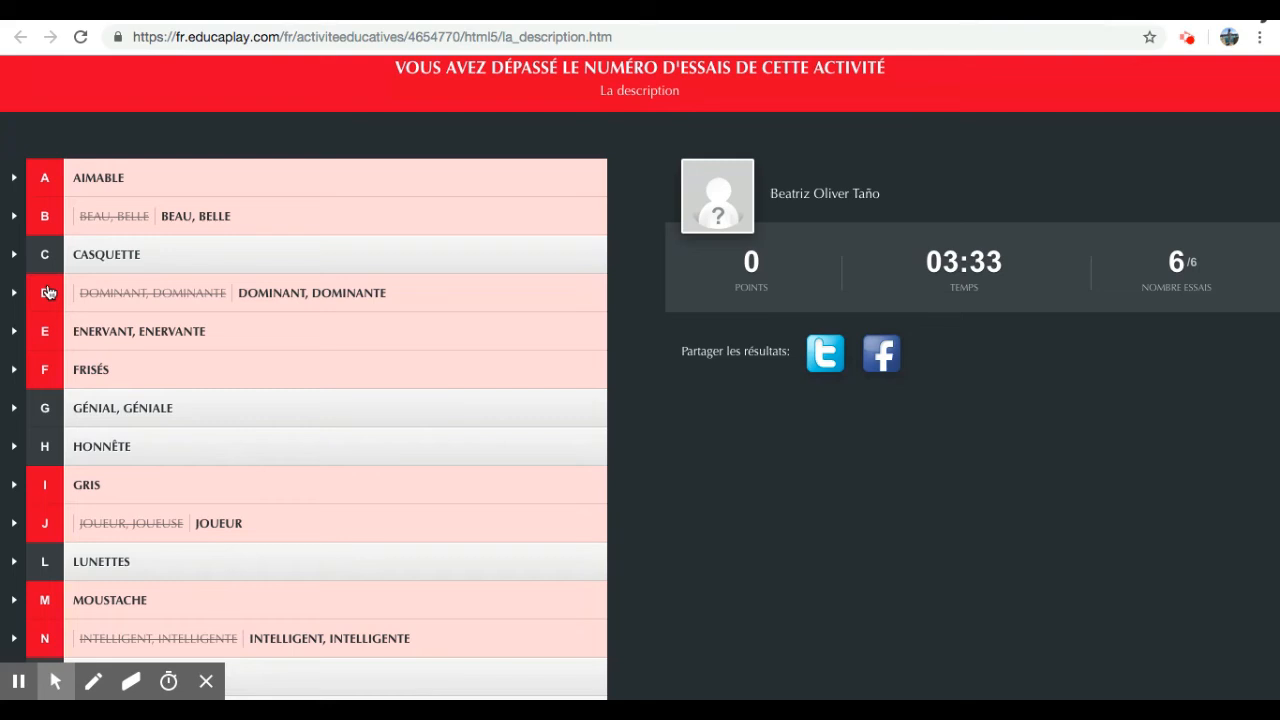
scroll(48, 291, "down", 1)
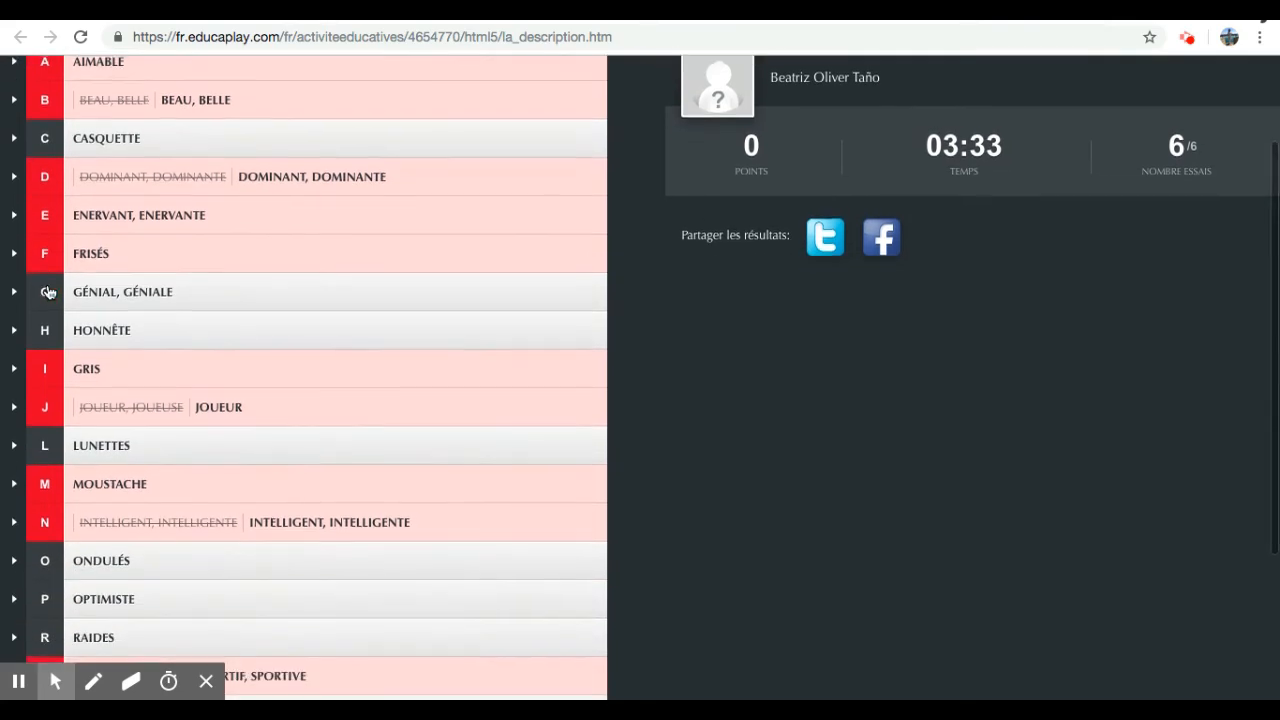
scroll(48, 290, "up", 1)
scroll(48, 291, "down", 2)
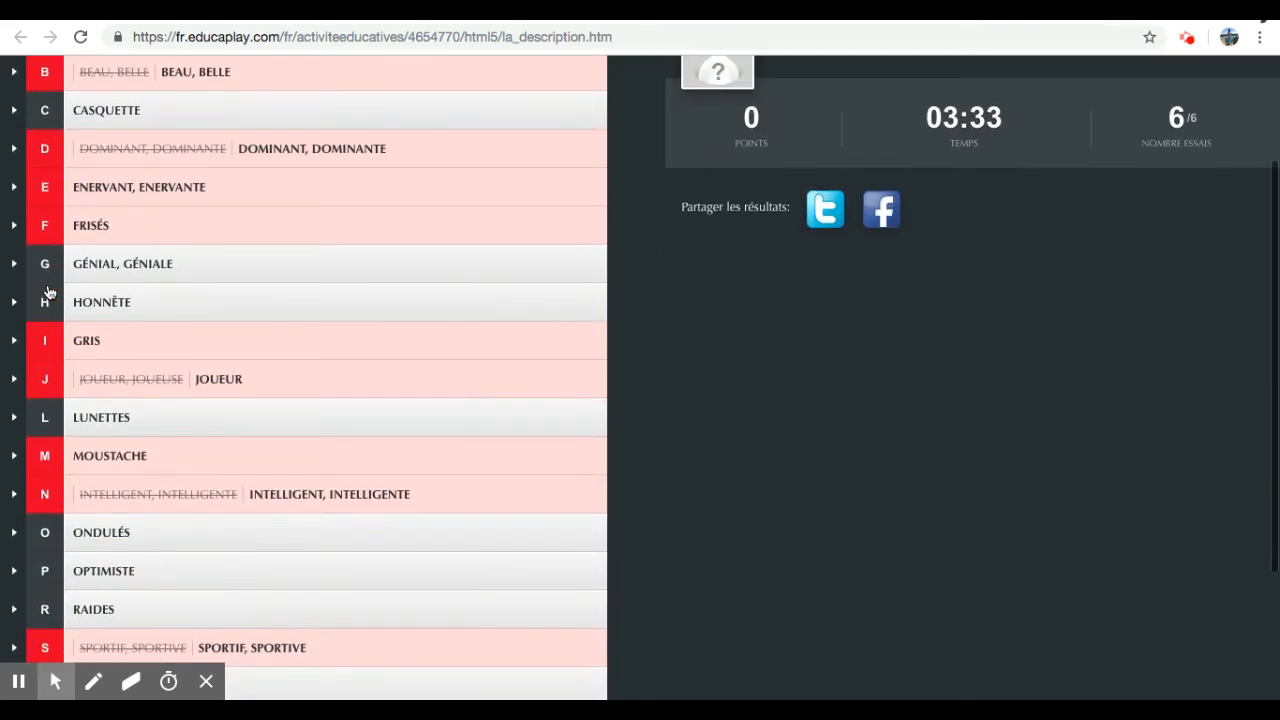
scroll(48, 291, "up", 2)
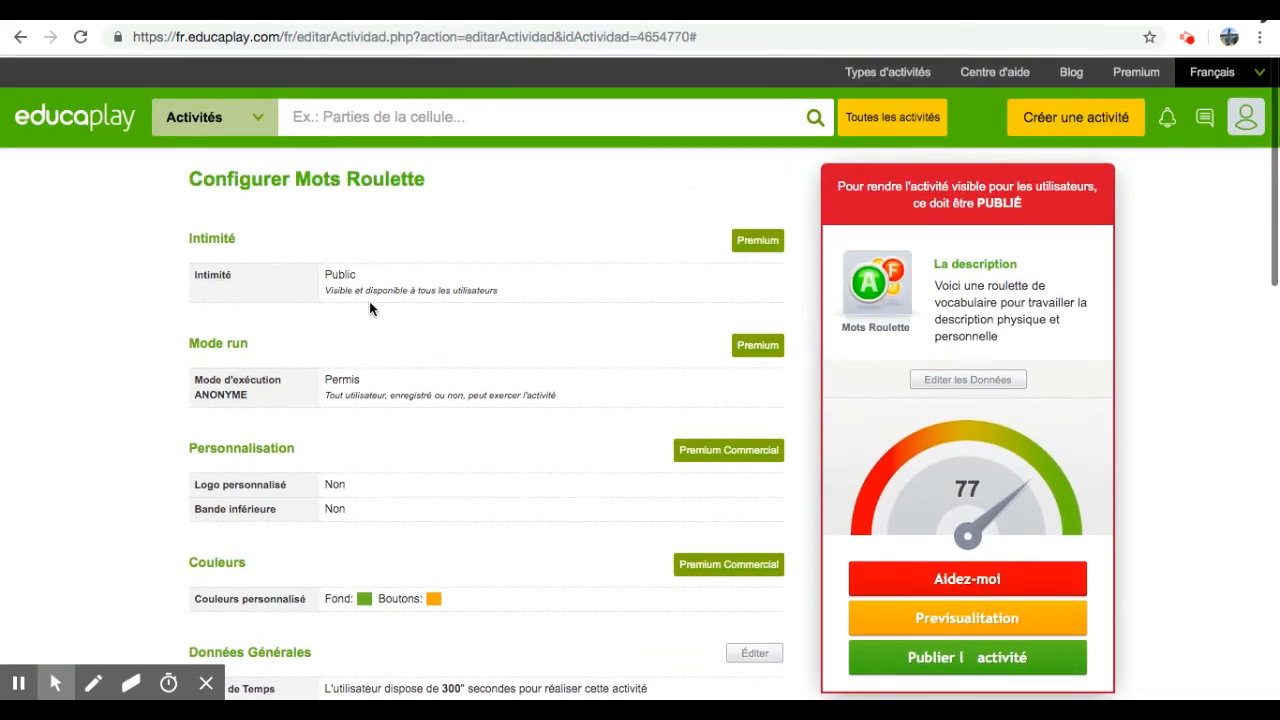
Examine the roulette's configuration, including the general data and the answers and definitions in the letters and words table.
scroll(369, 308, "down", 5)
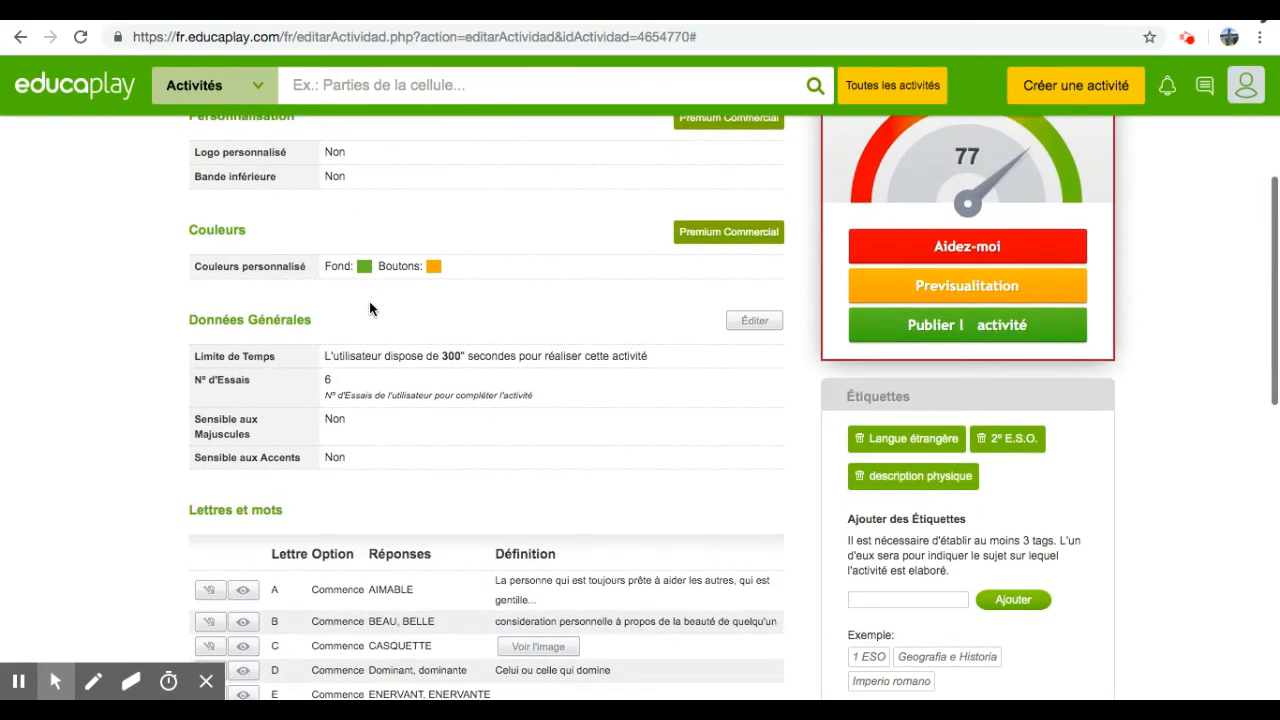
scroll(369, 308, "down", 4)
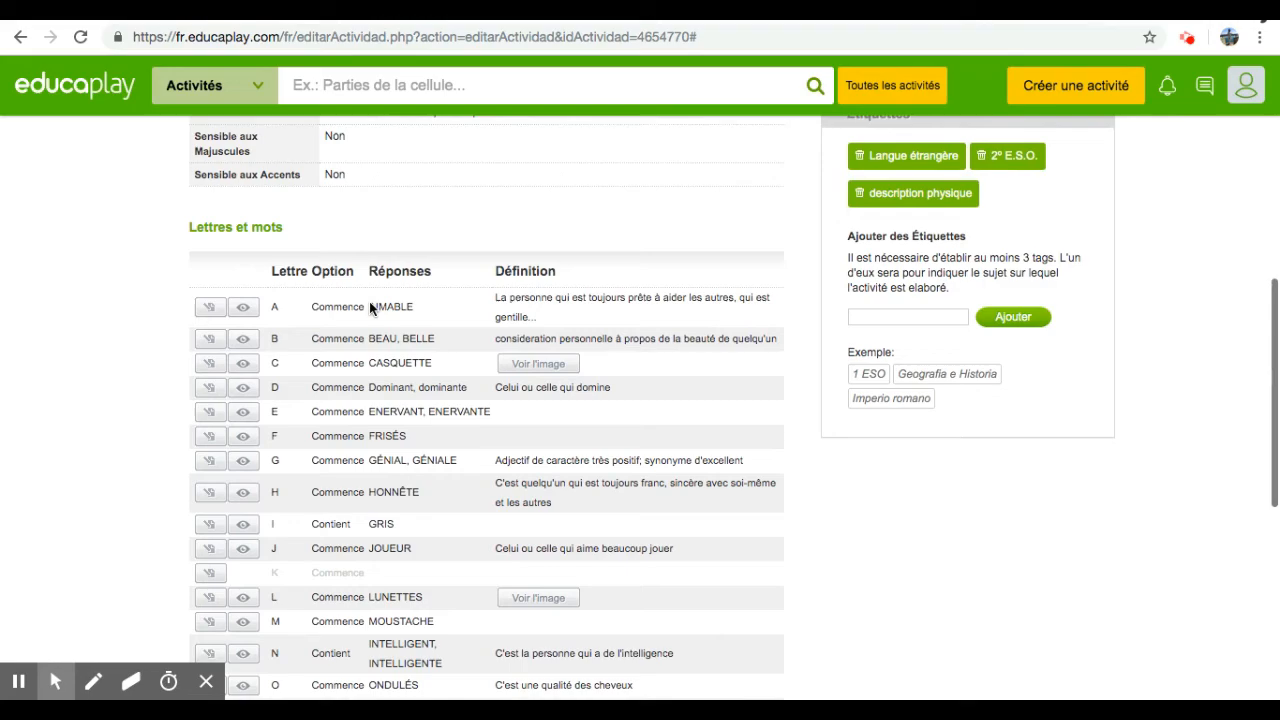
scroll(444, 471, "down", 6)
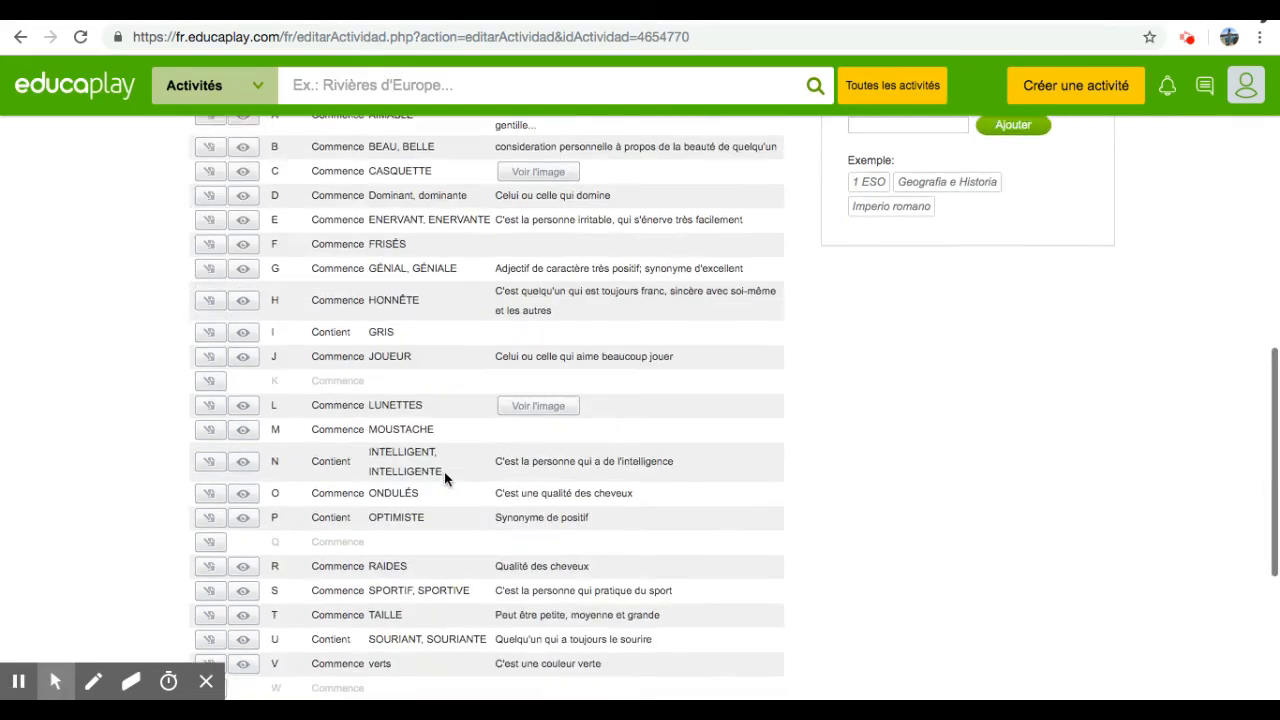
scroll(444, 471, "up", 8)
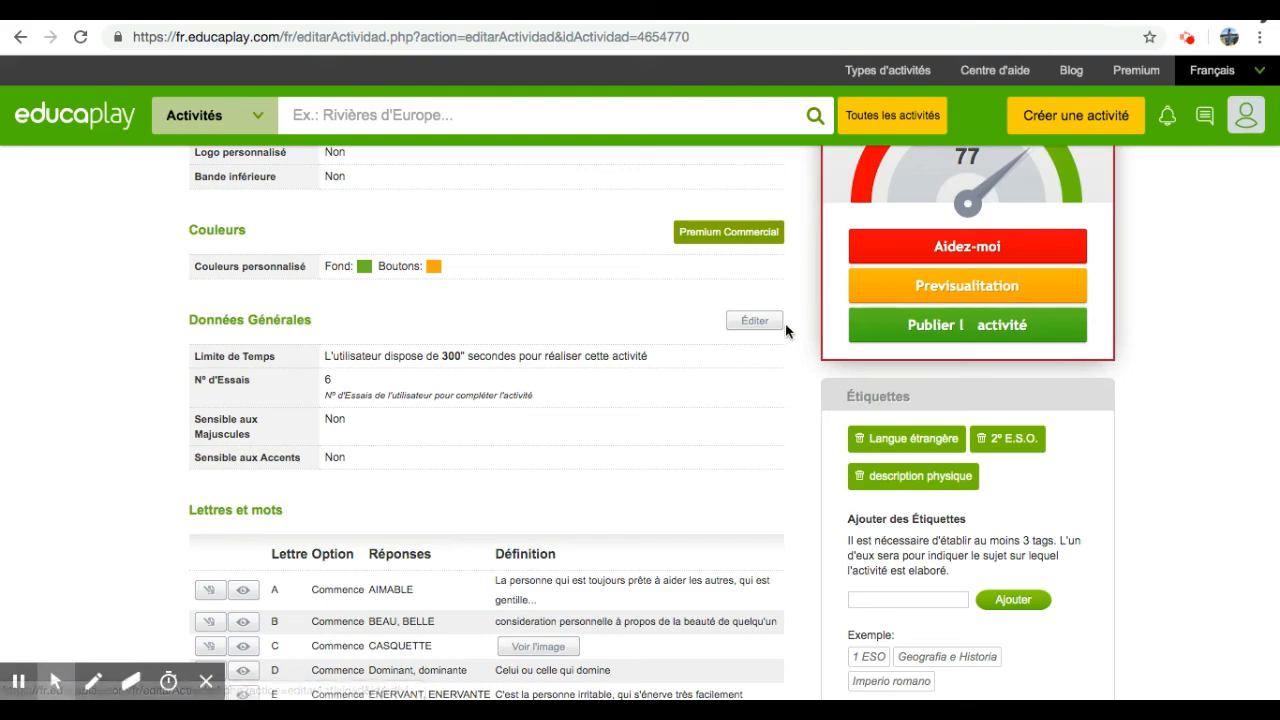
scroll(786, 330, "up", 3)
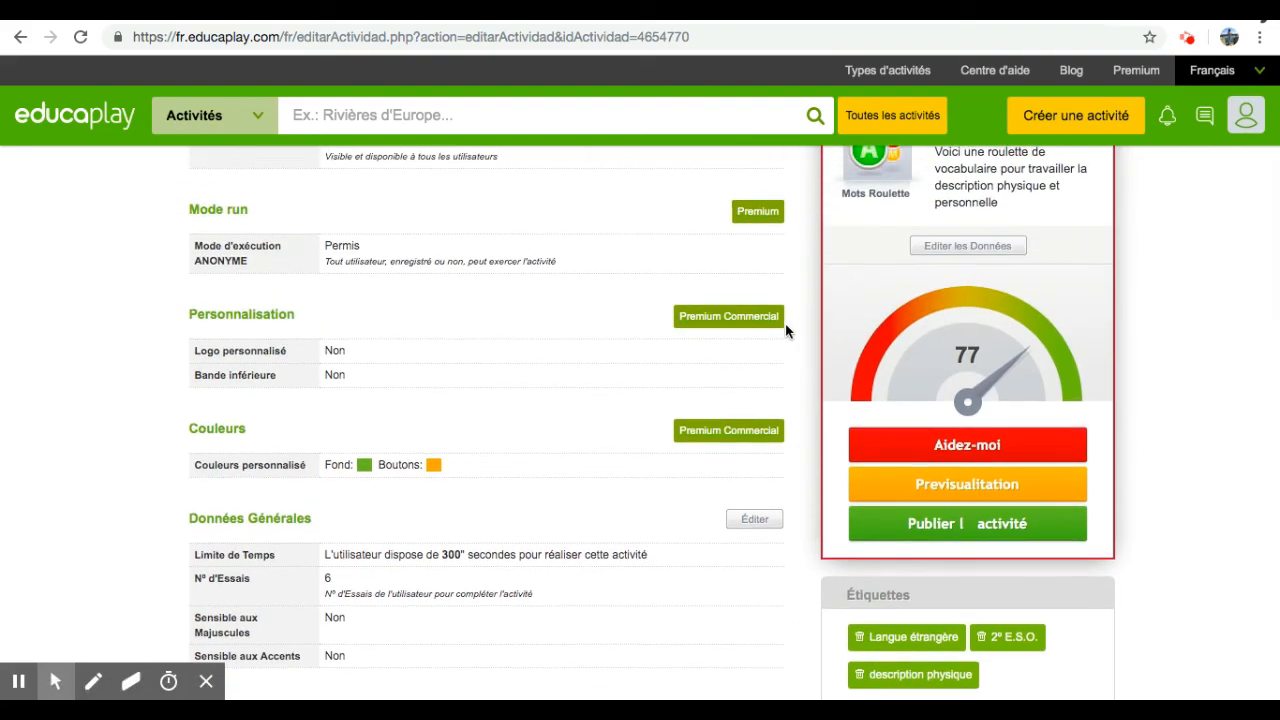
scroll(786, 330, "up", 2)
scroll(786, 330, "down", 4)
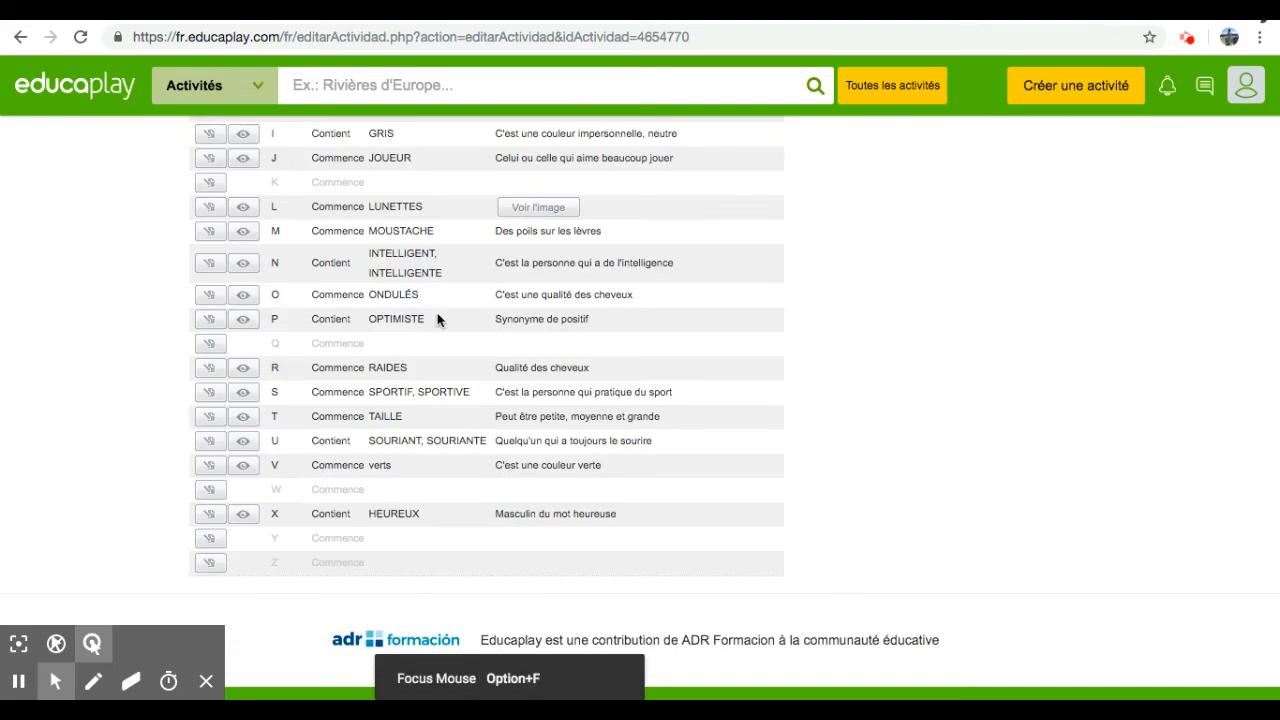
Publish the "La description" roulette activity and check its configuration page.
scroll(523, 306, "up", 10)
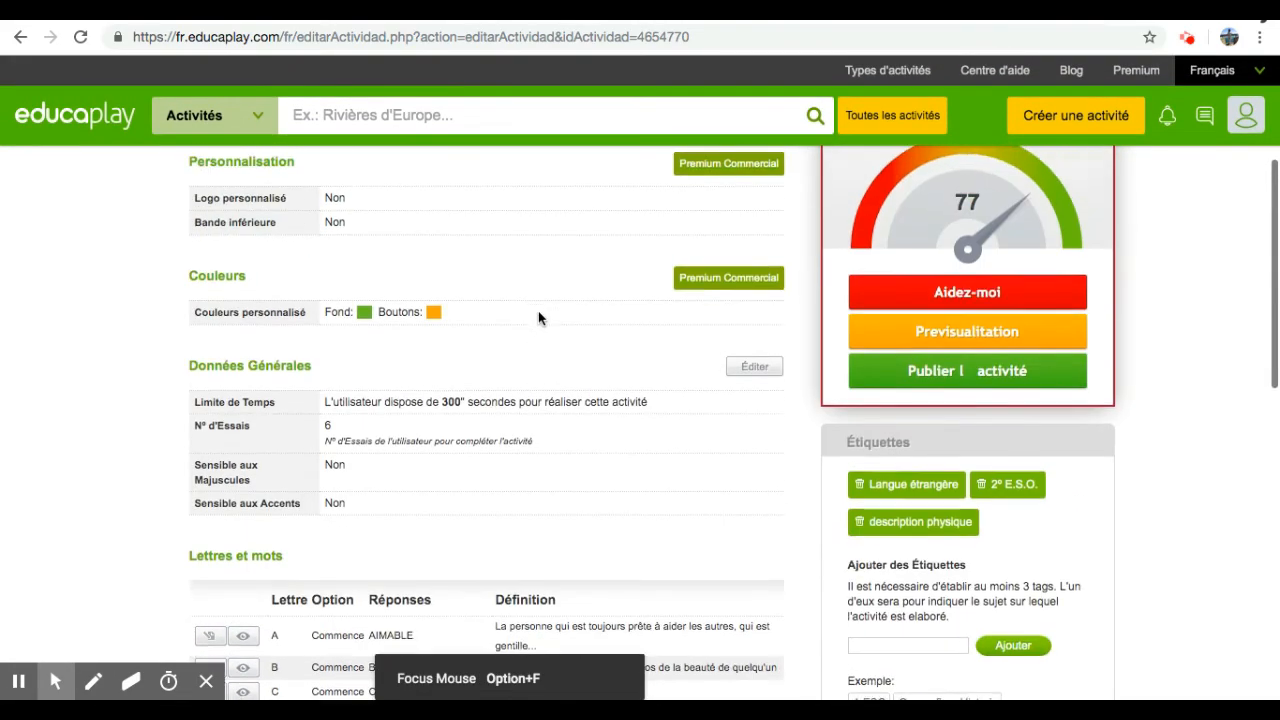
left_click(957, 396)
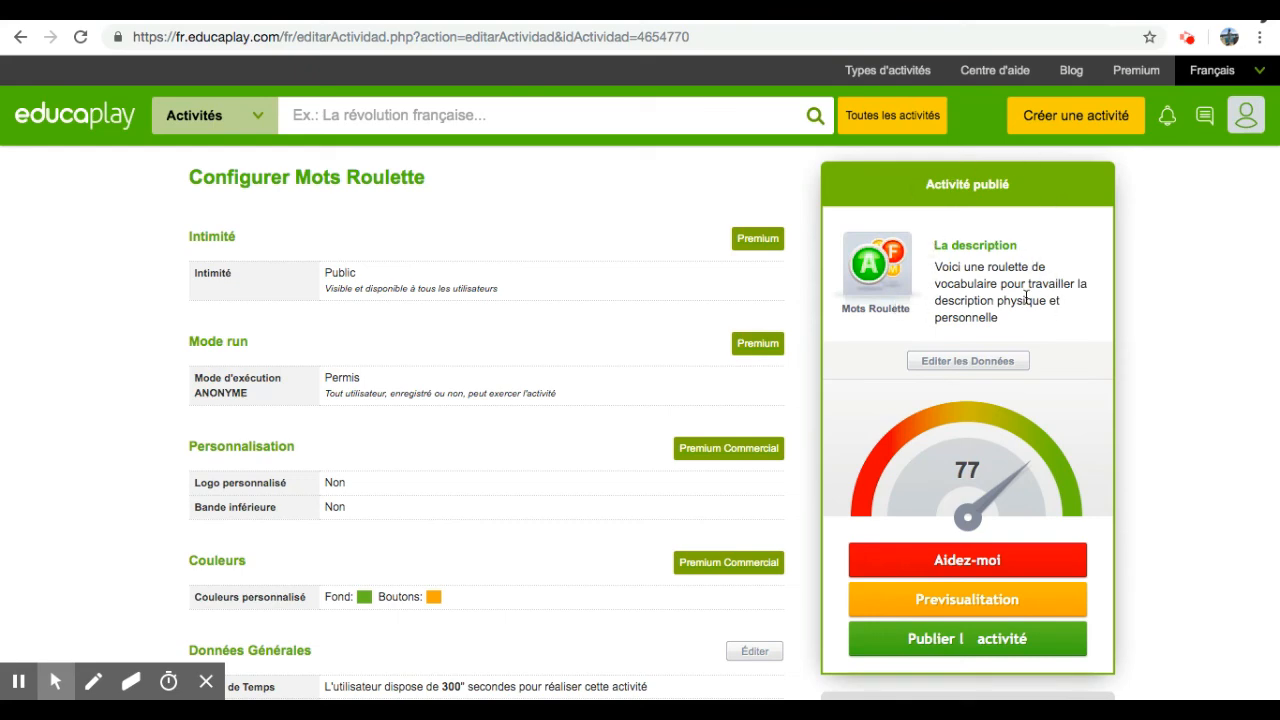
scroll(914, 406, "down", 5)
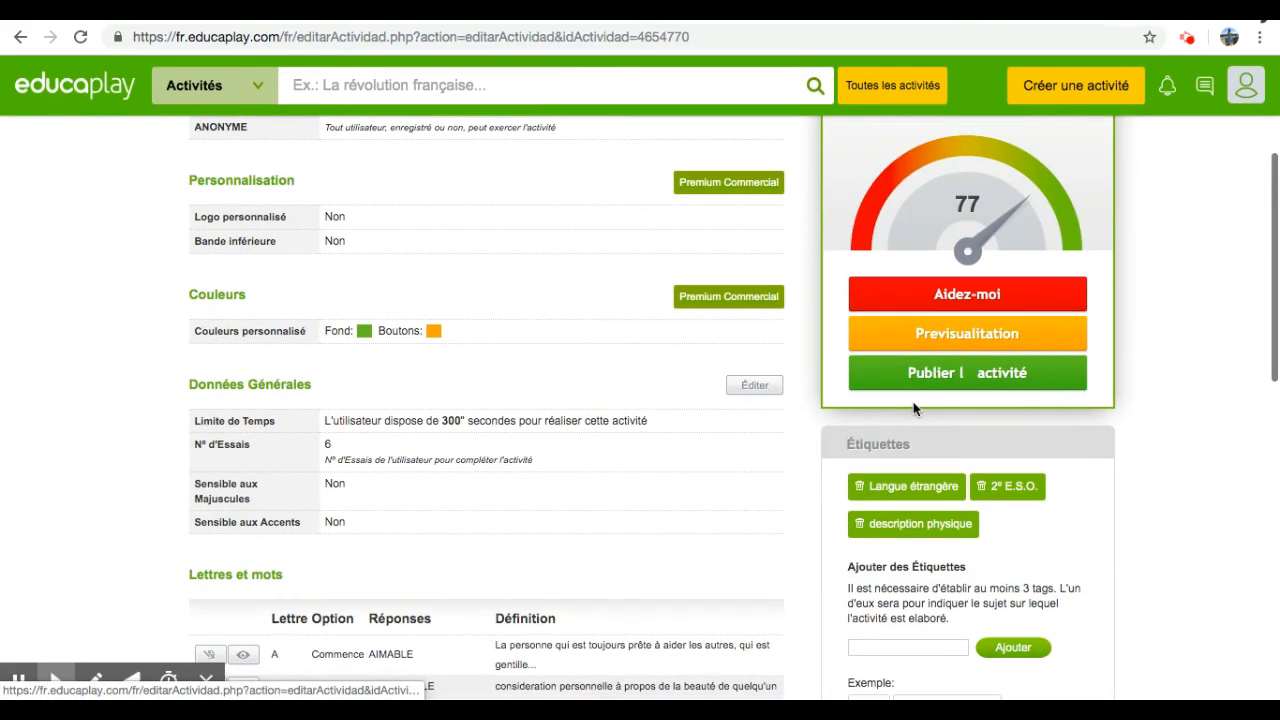
scroll(913, 408, "down", 3)
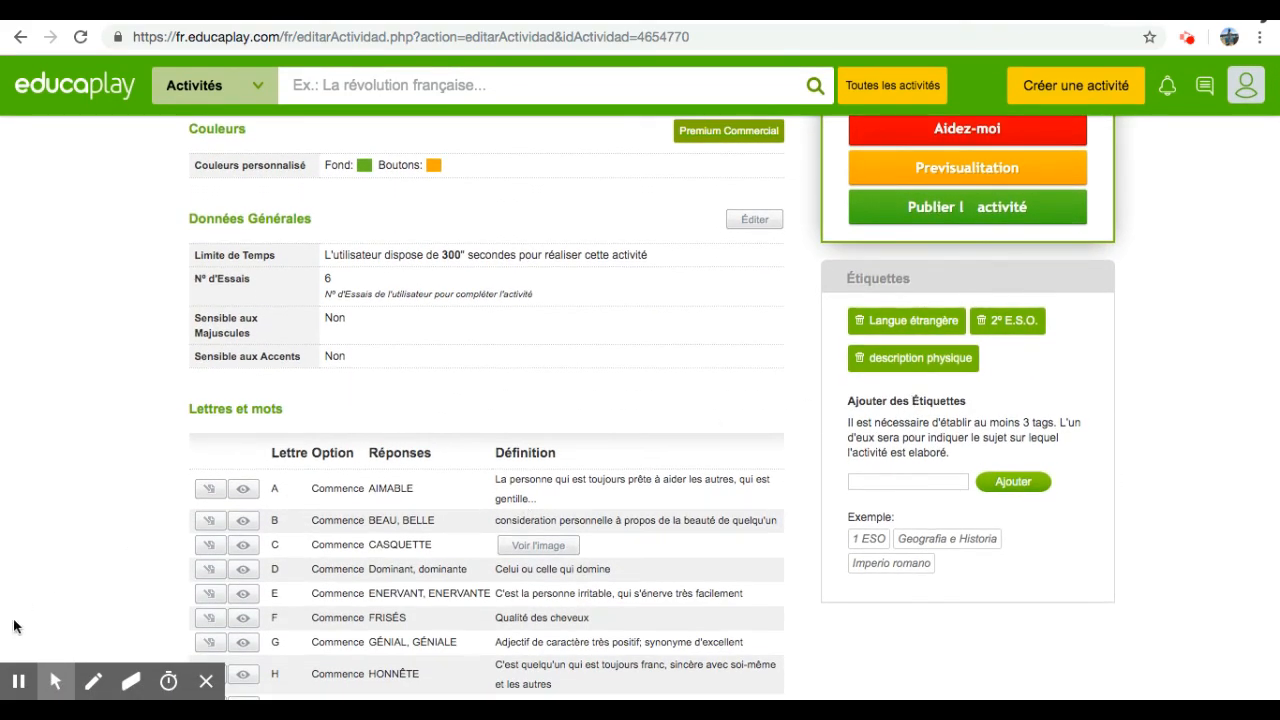
left_click(18, 681)
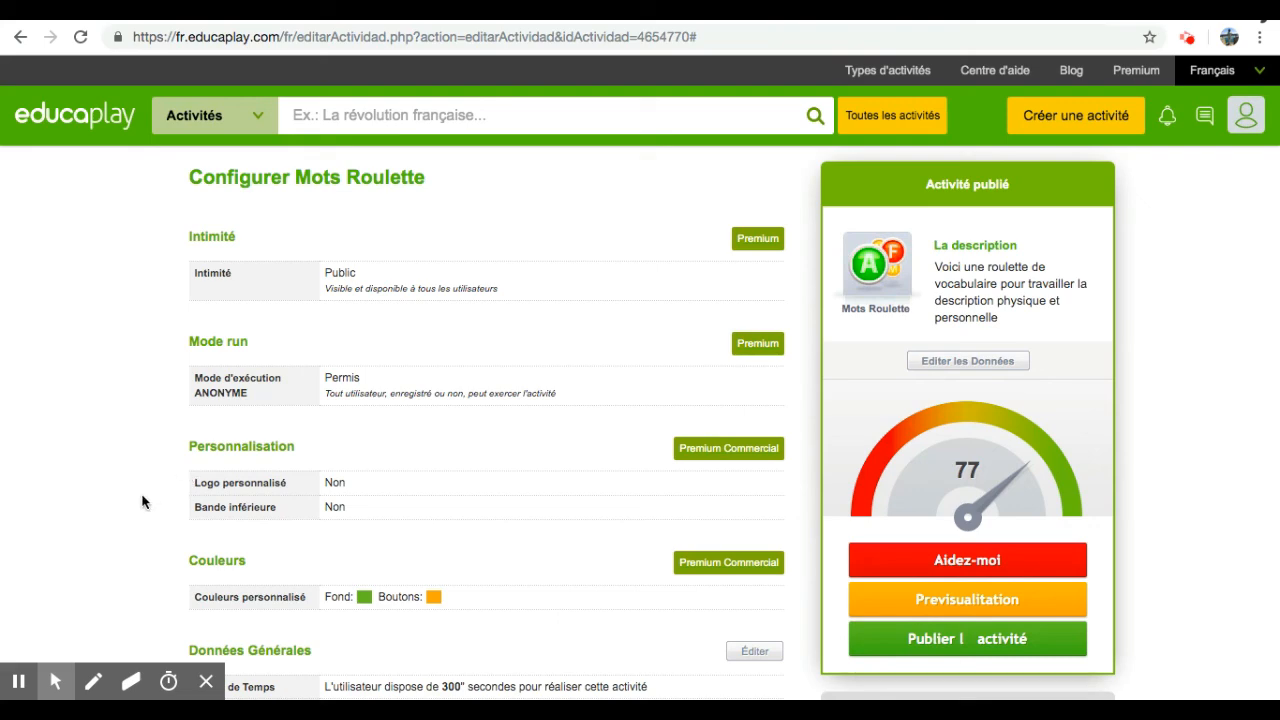
mouse_move(3, 679)
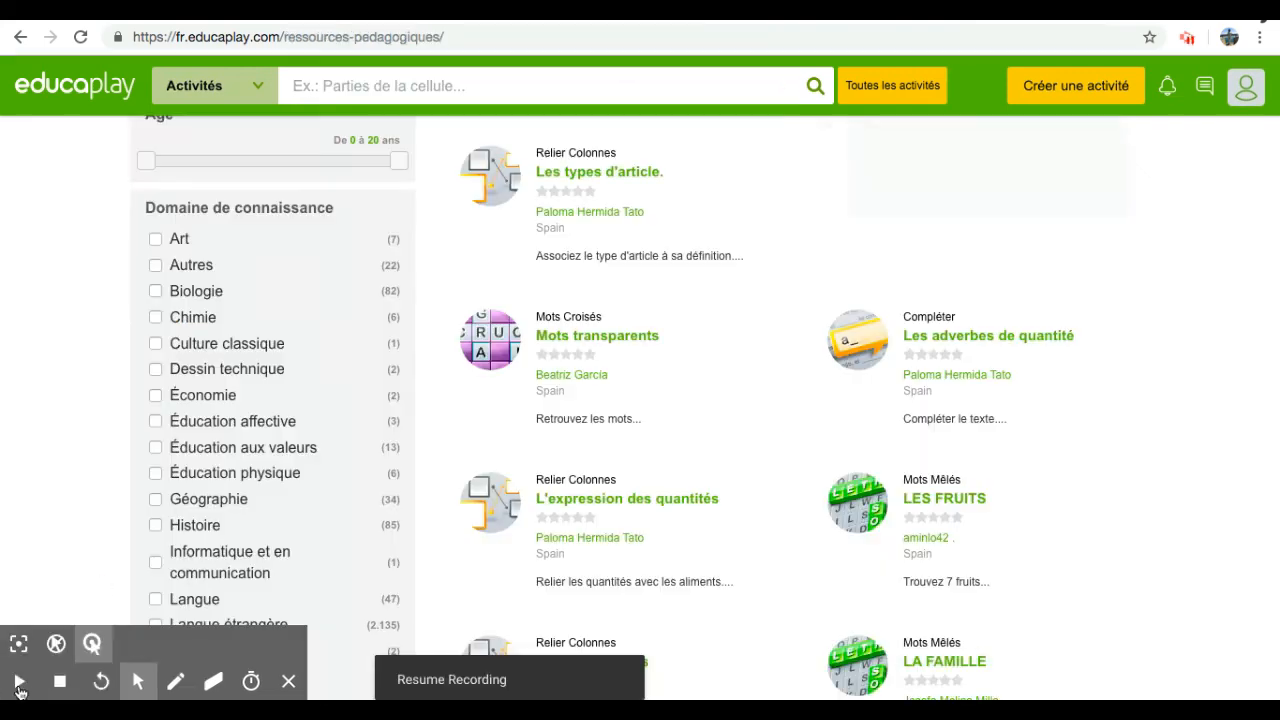
Search the educational resources for "La description" and open the Mots Roulette activity with that title.
scroll(710, 472, "down", 2)
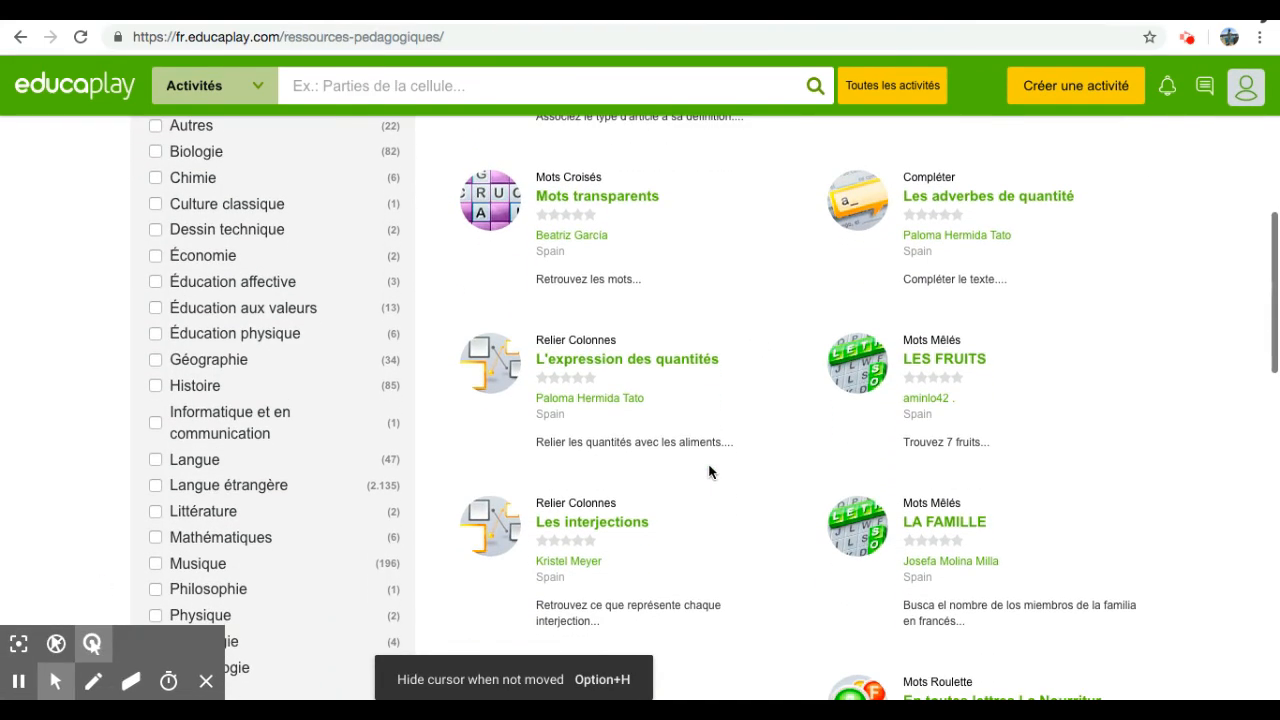
scroll(710, 472, "down", 3)
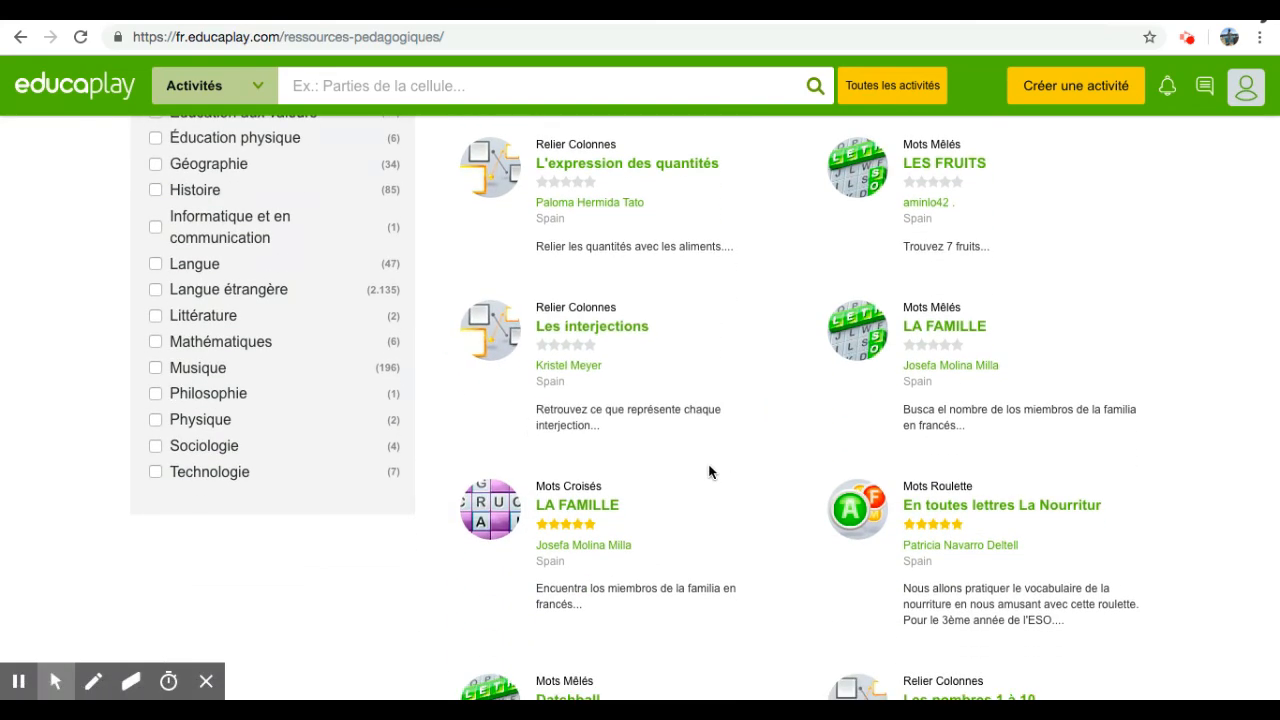
scroll(710, 472, "down", 5)
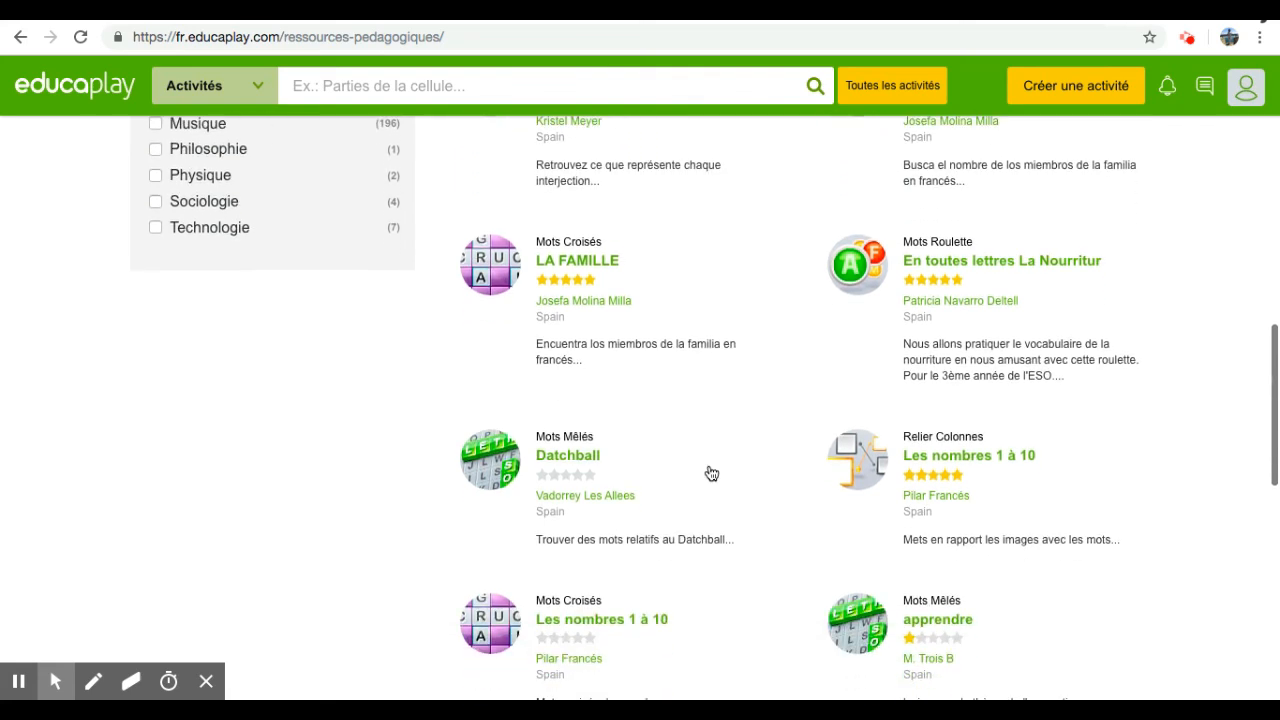
scroll(710, 472, "down", 1)
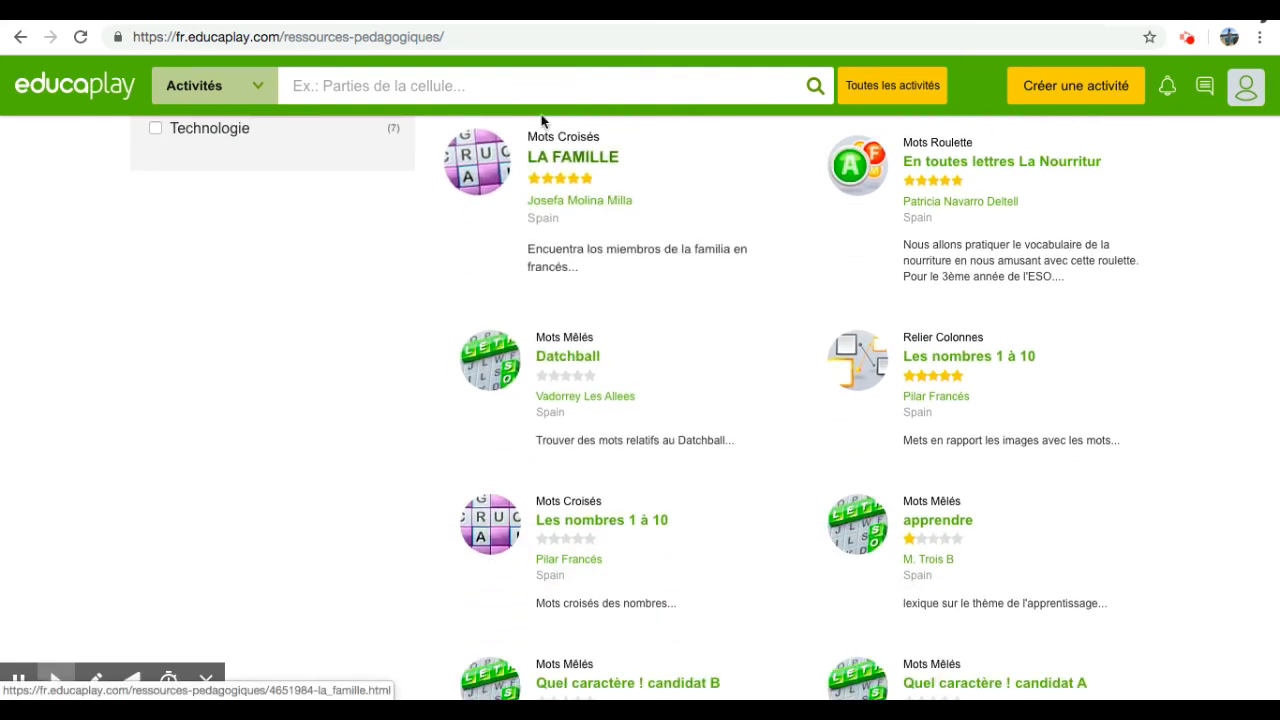
left_click(449, 94)
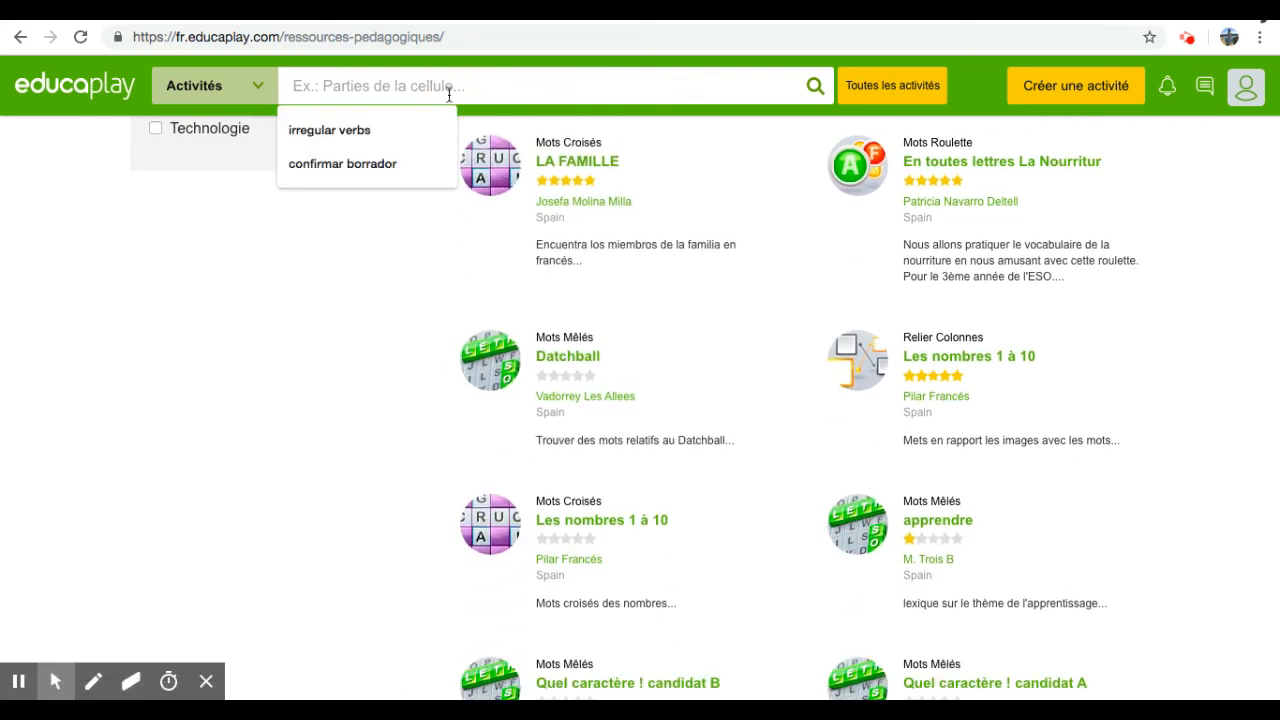
type("La description")
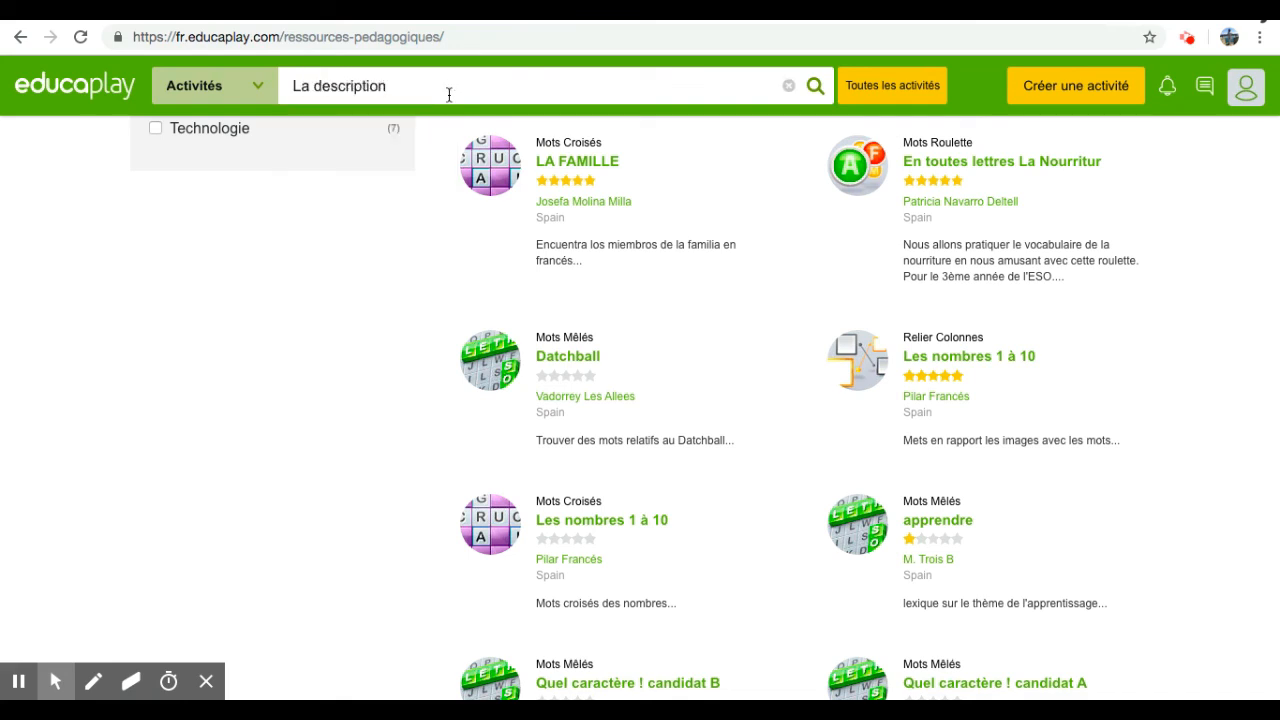
key("Return")
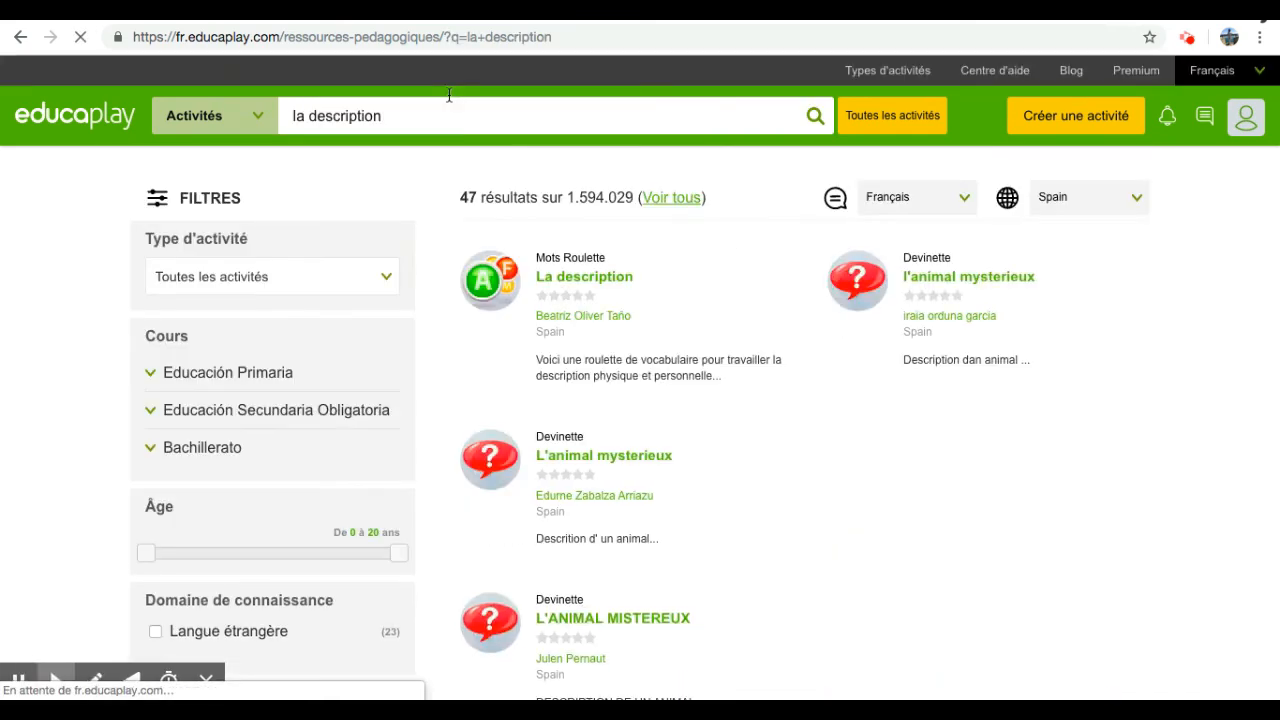
left_click(593, 290)
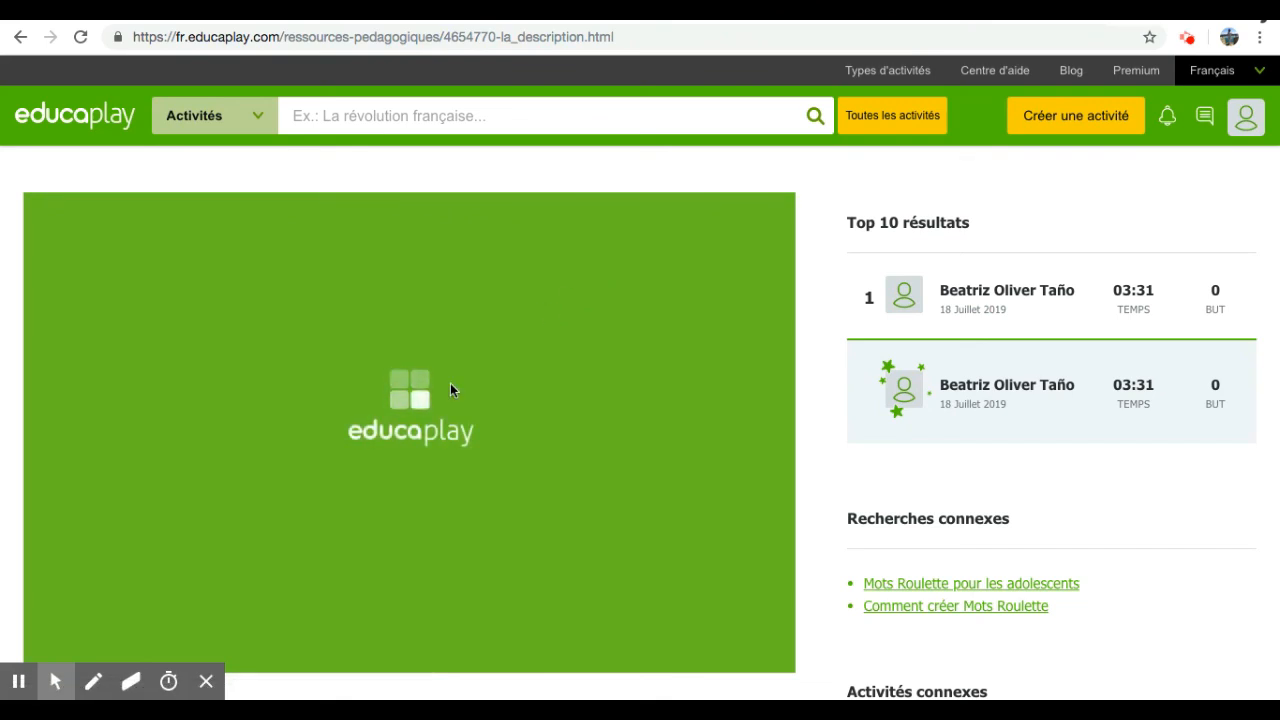
scroll(450, 384, "down", 1)
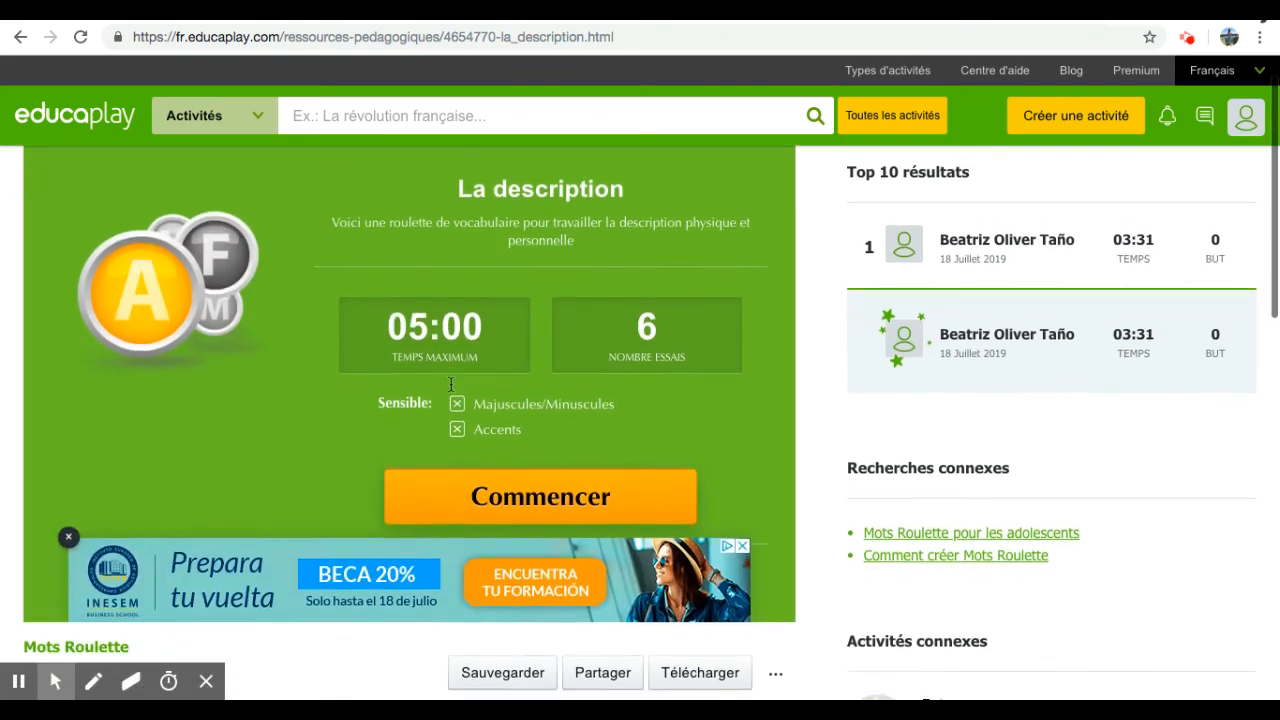